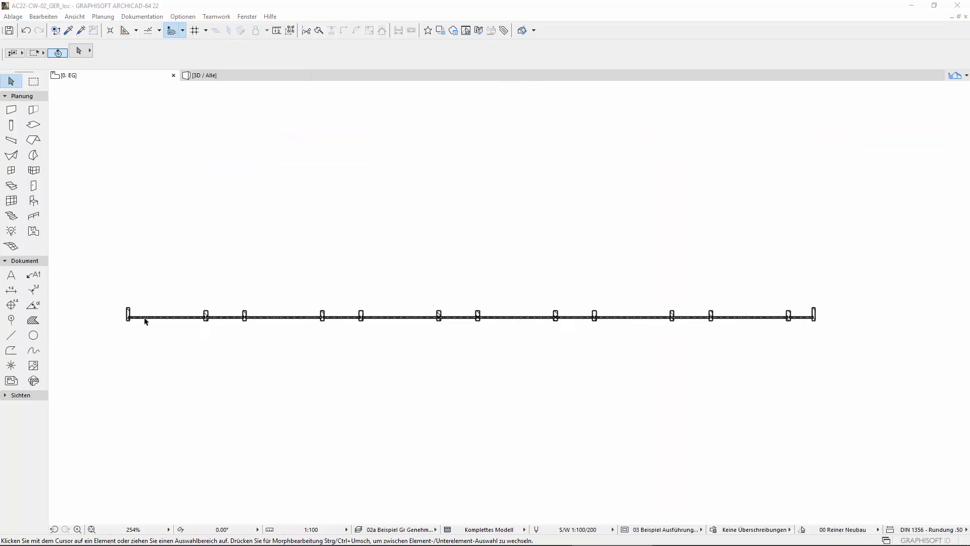
# Apply the Empty favourite scheme to the curtain wall, leaving one deleted panel
pyautogui.click(147, 322)
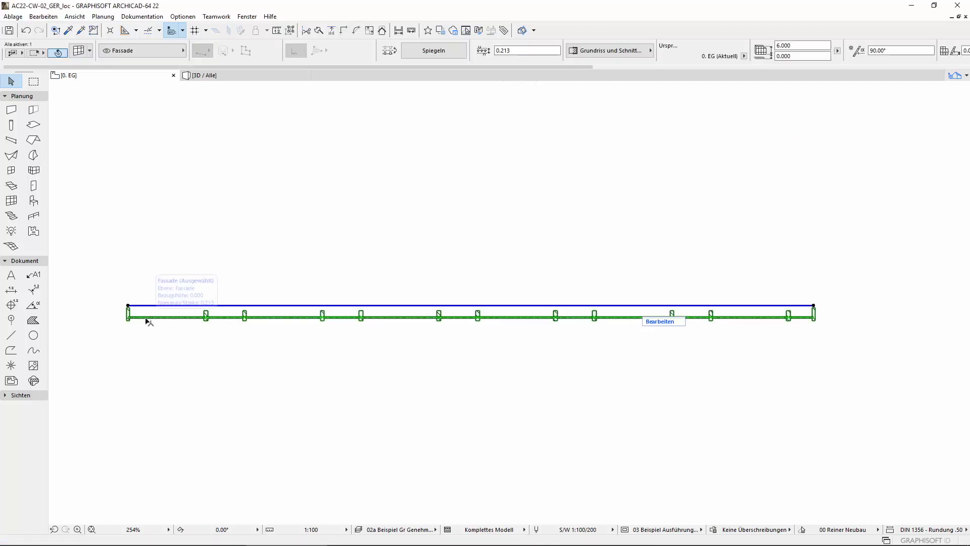
pyautogui.click(78, 51)
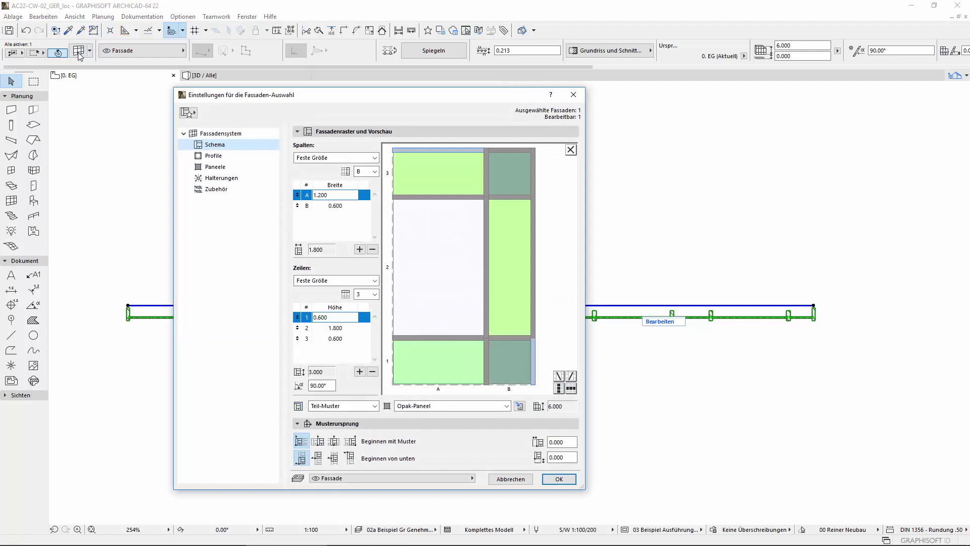
pyautogui.click(195, 117)
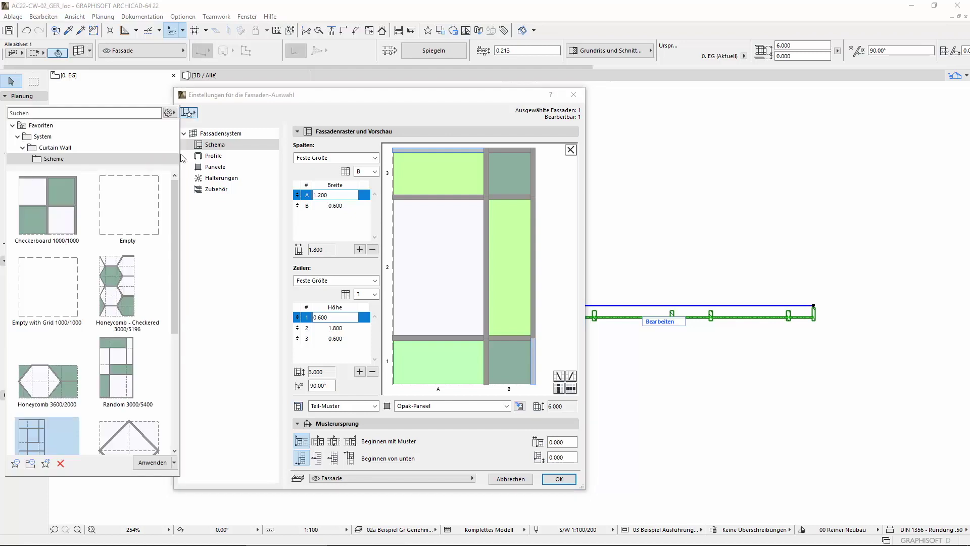
pyautogui.click(143, 200)
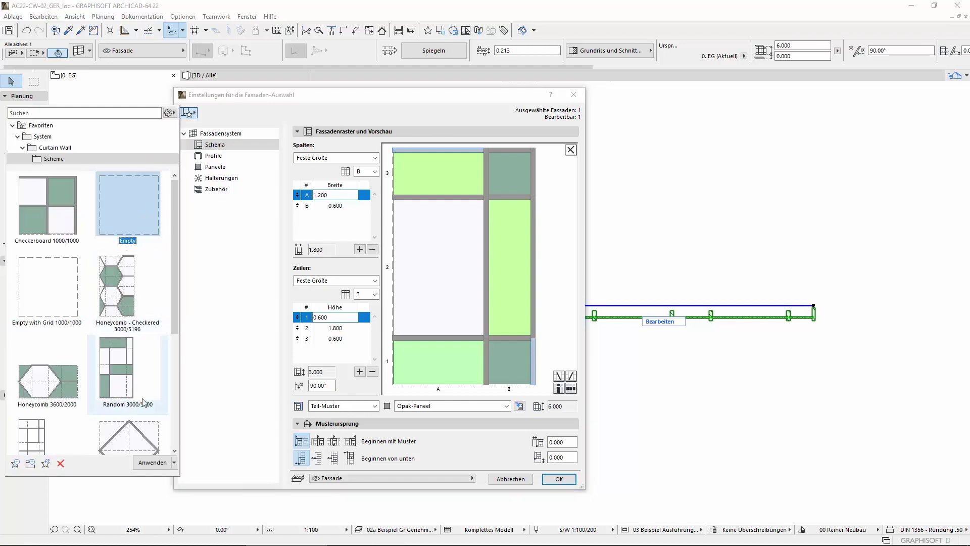
pyautogui.click(152, 462)
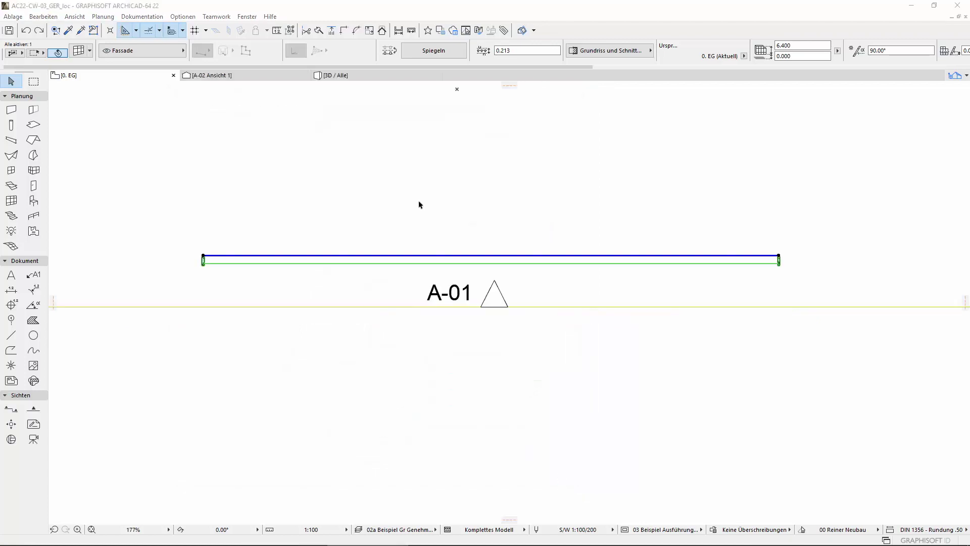
# In the 3D view, select the empty curtain-wall frame and open its settings
pyautogui.click(364, 77)
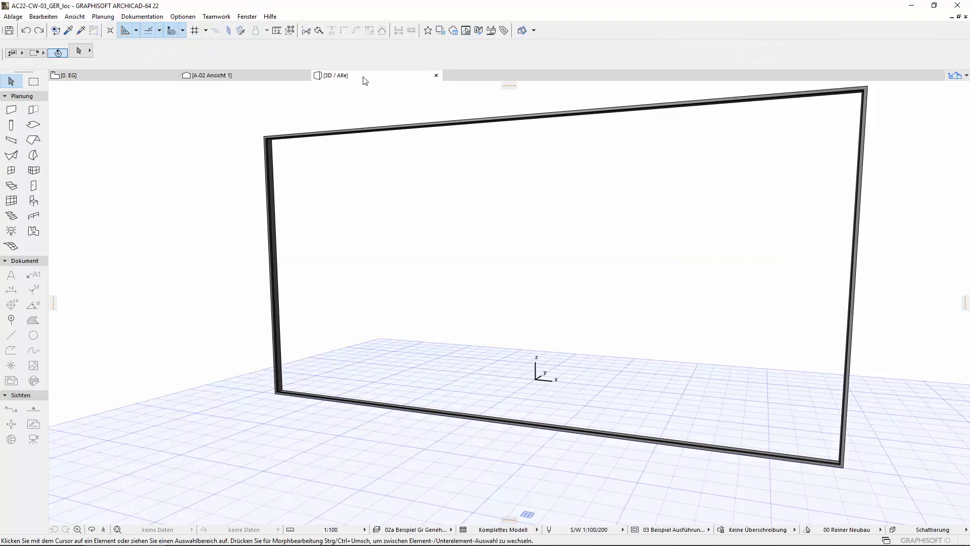
pyautogui.click(358, 133)
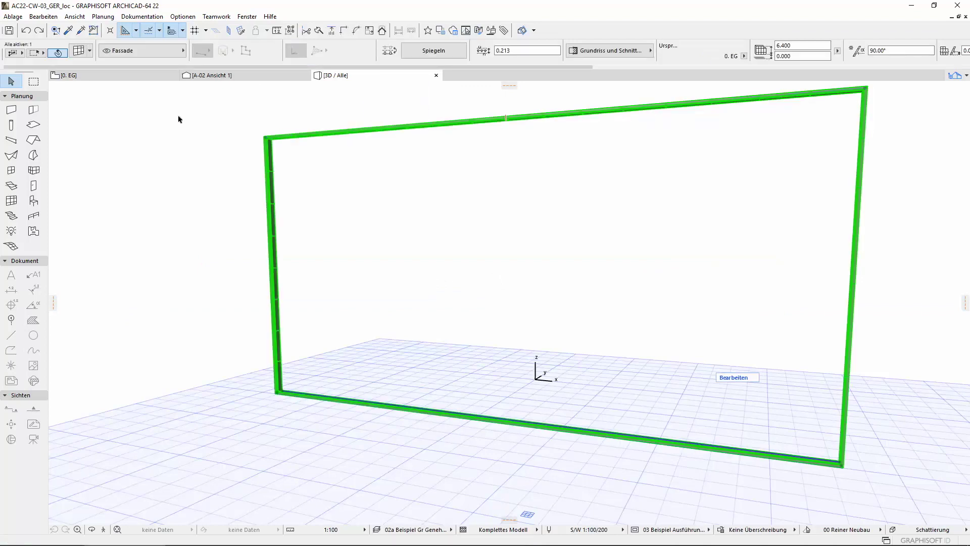
pyautogui.click(78, 50)
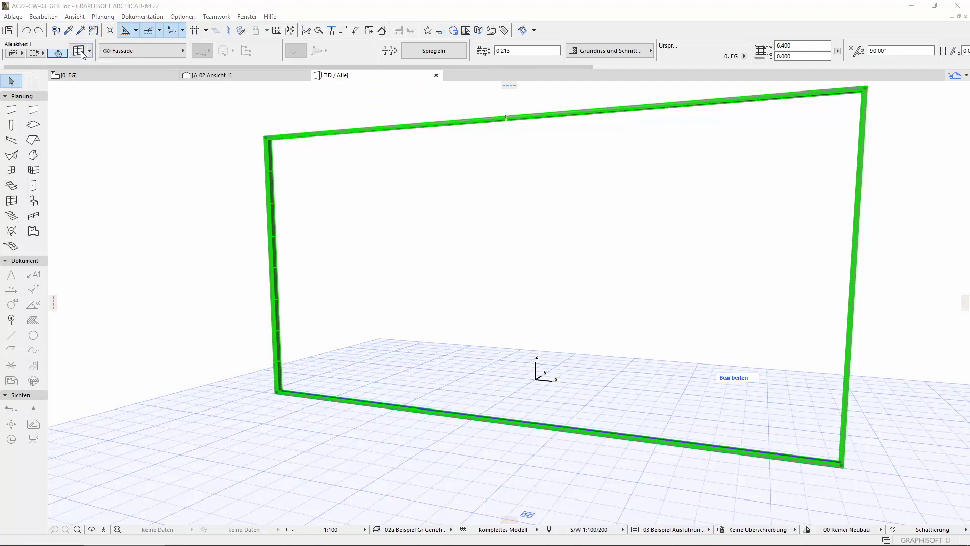
# Apply the 'Empty with Grid 800/800' favourite for 0.800 columns and rows
pyautogui.click(235, 26)
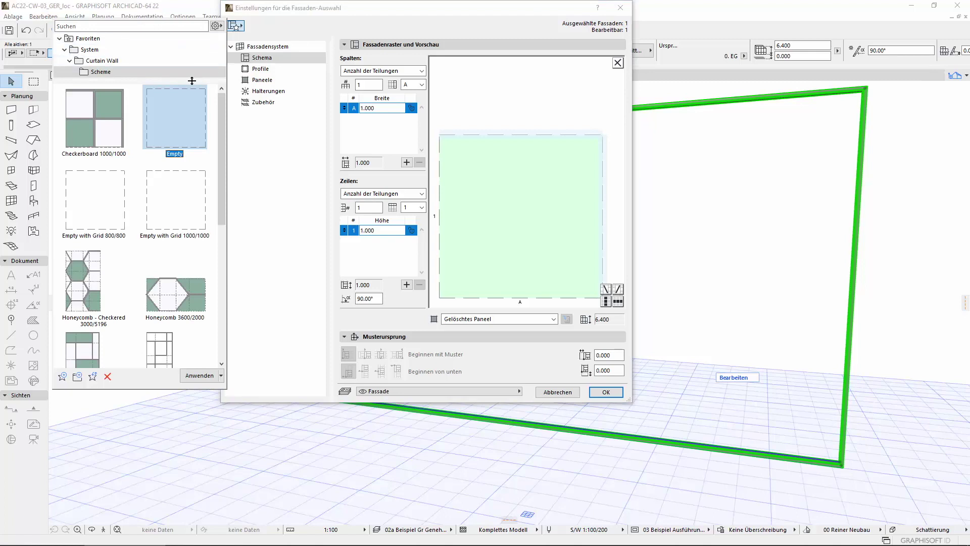
pyautogui.doubleClick(121, 195)
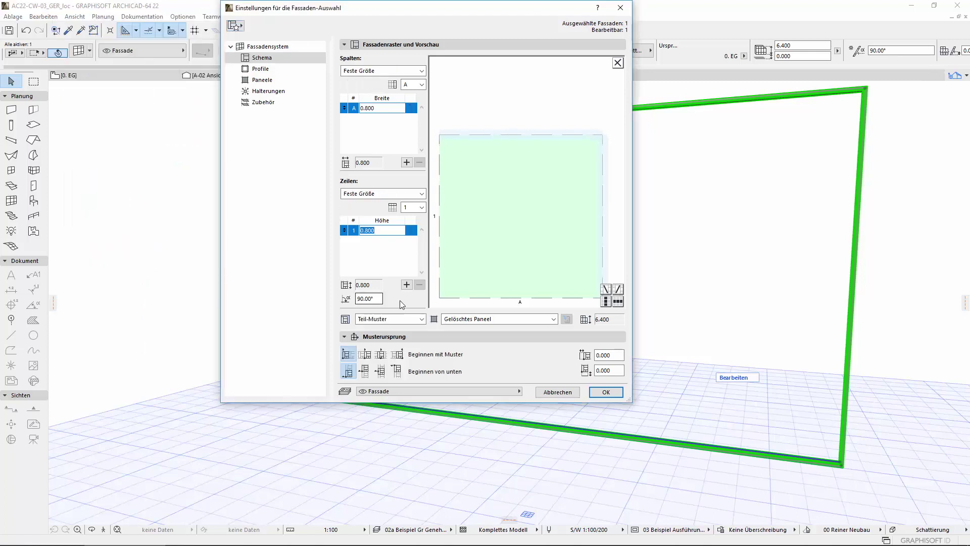
pyautogui.click(606, 392)
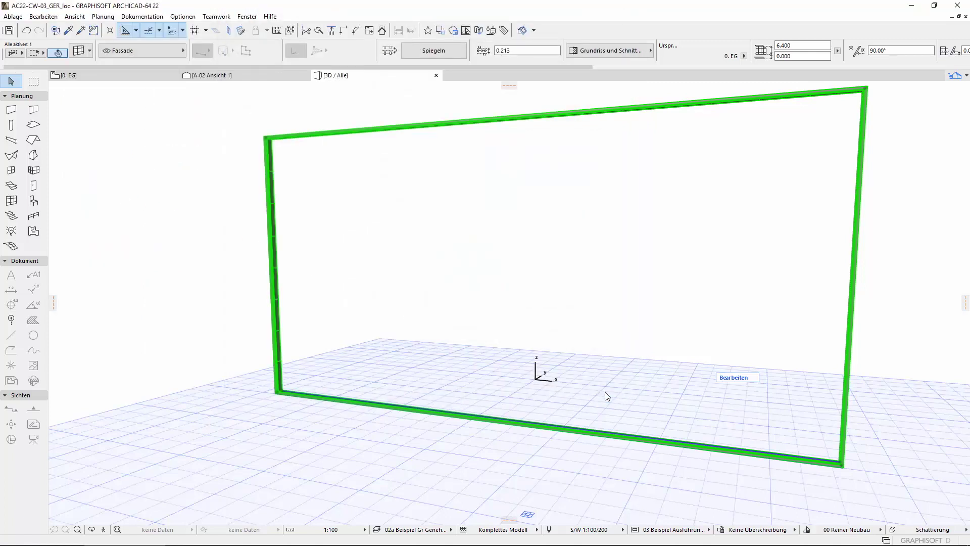
# Deselect the curtain wall and switch to the A-02 Ansicht 1 elevation
pyautogui.click(566, 463)
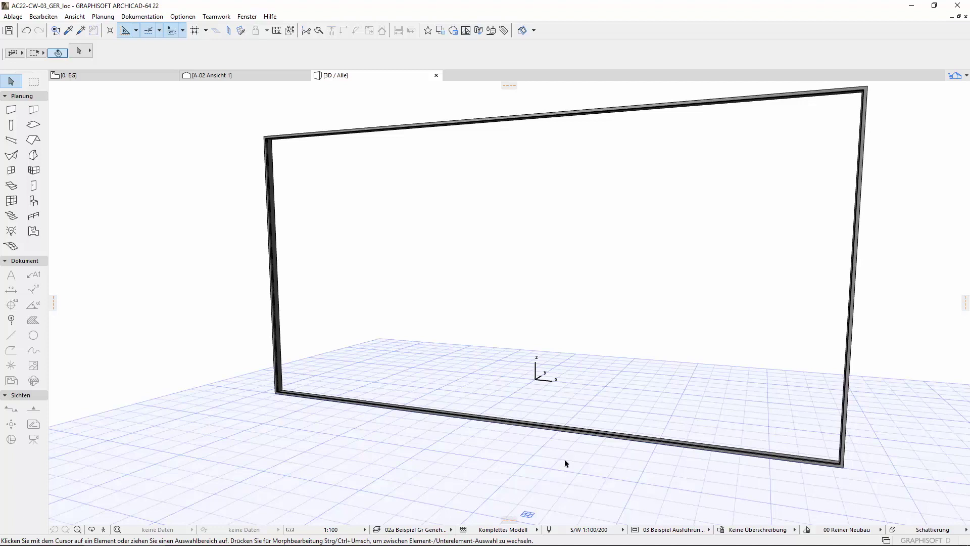
pyautogui.click(255, 77)
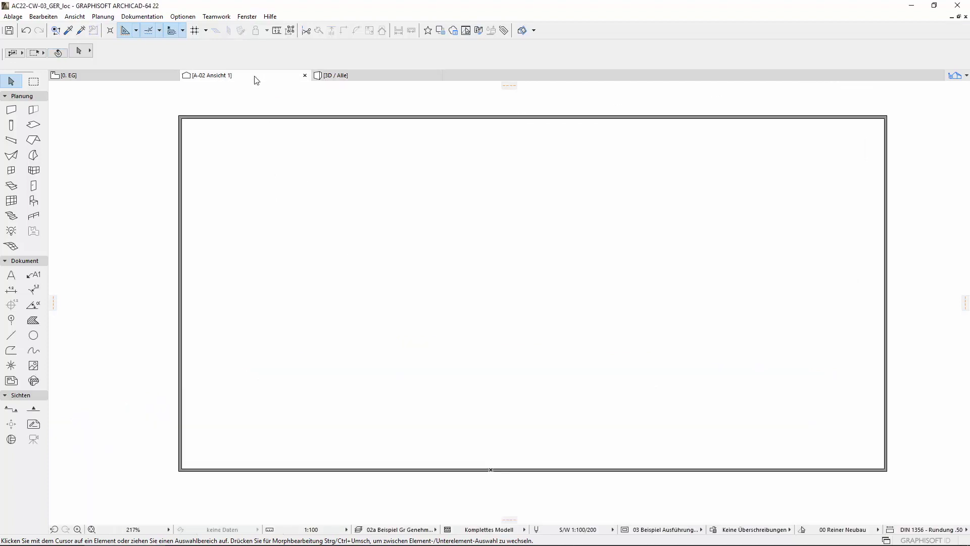
# Select the curtain wall in A-02 Ansicht 1 and enter its Bearbeiten edit mode
pyautogui.click(58, 53)
pyautogui.click(183, 120)
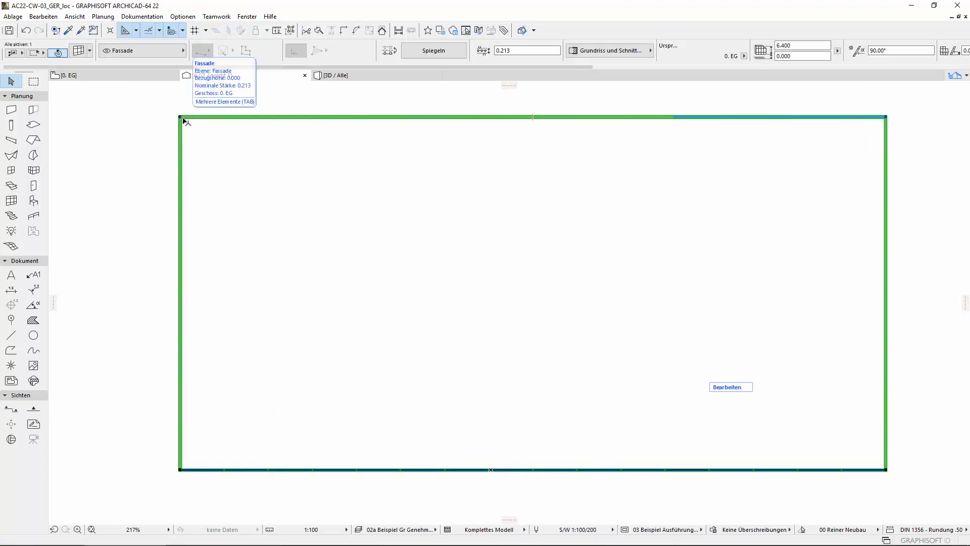
pyautogui.click(713, 387)
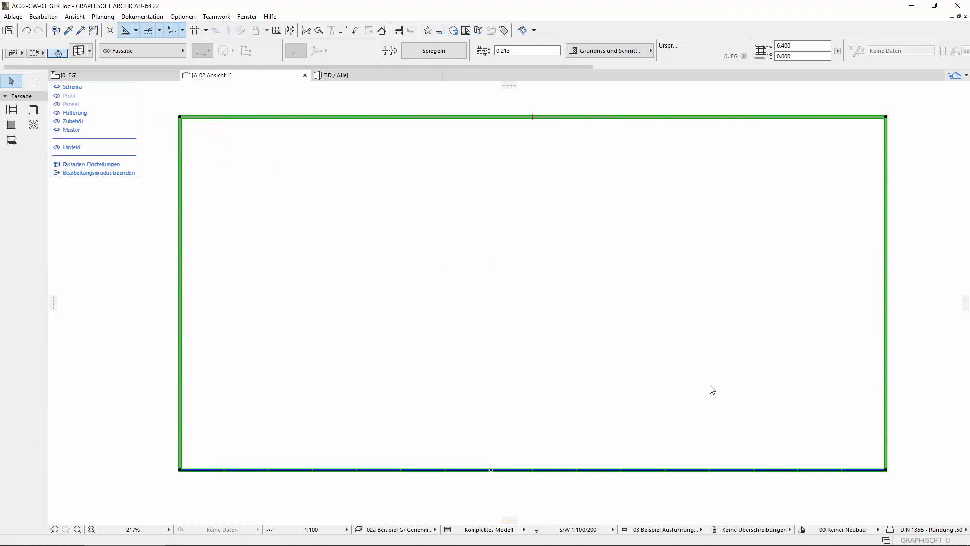
pyautogui.click(712, 389)
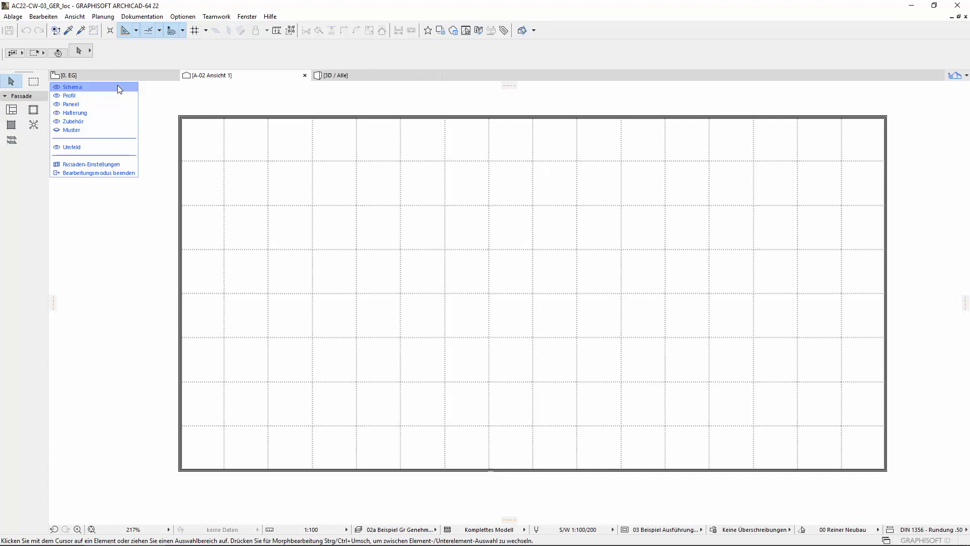
# Show worksheet AB-01 Arbeitsblatt as a trace reference (Transparentpause) over the elevation
pyautogui.click(960, 77)
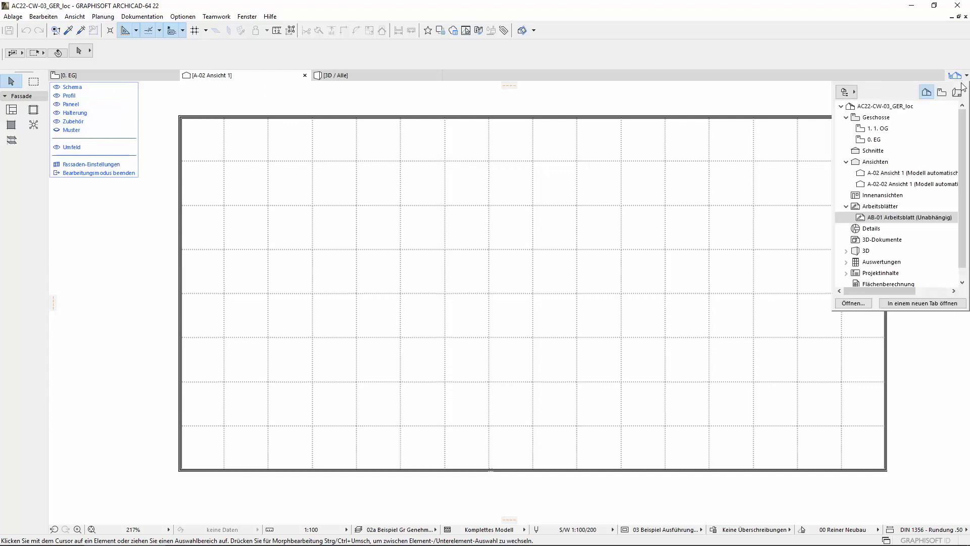
pyautogui.click(942, 218)
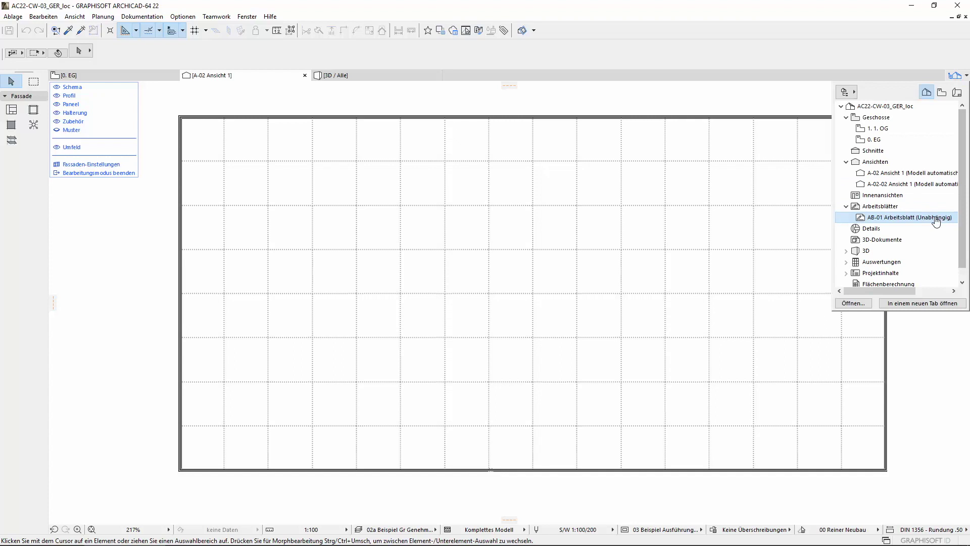
pyautogui.rightClick(935, 218)
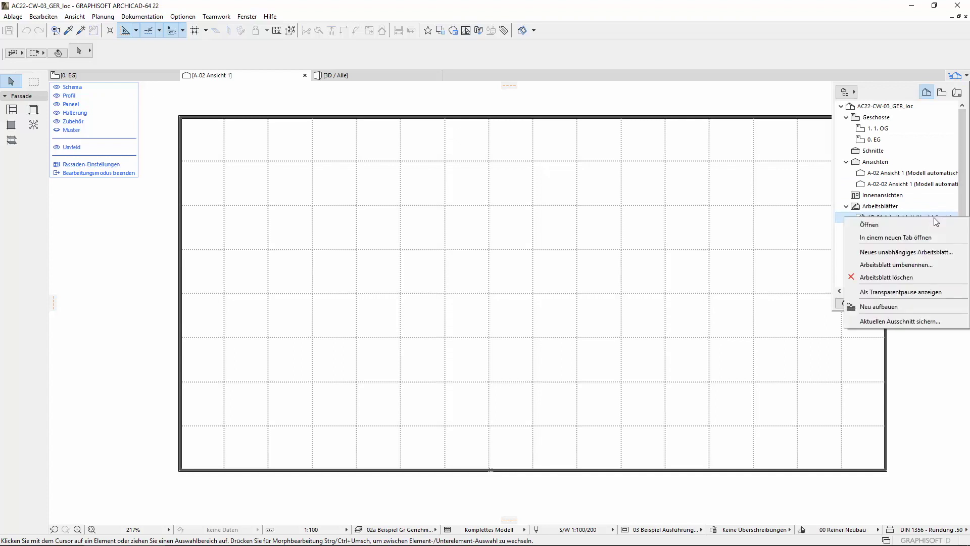
pyautogui.click(928, 293)
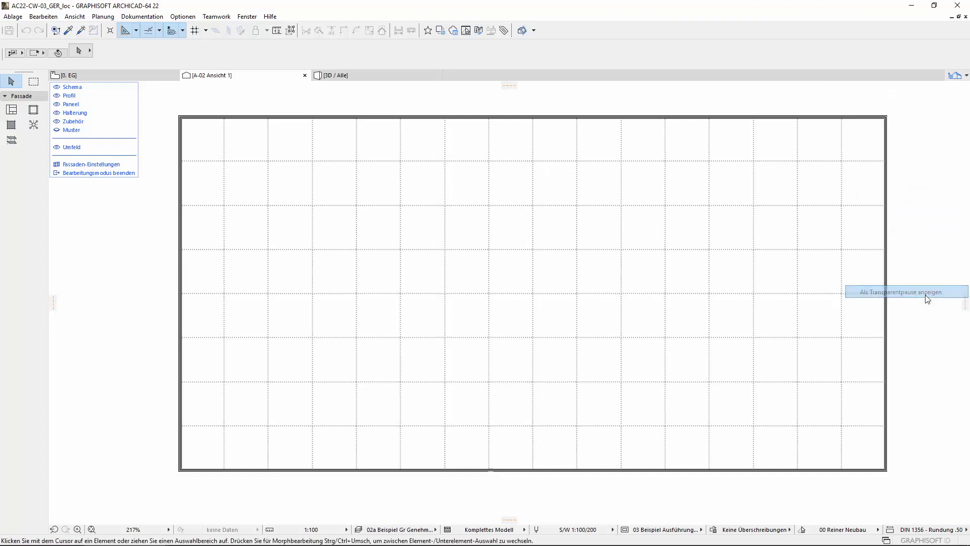
pyautogui.scroll(4, 203, 281)
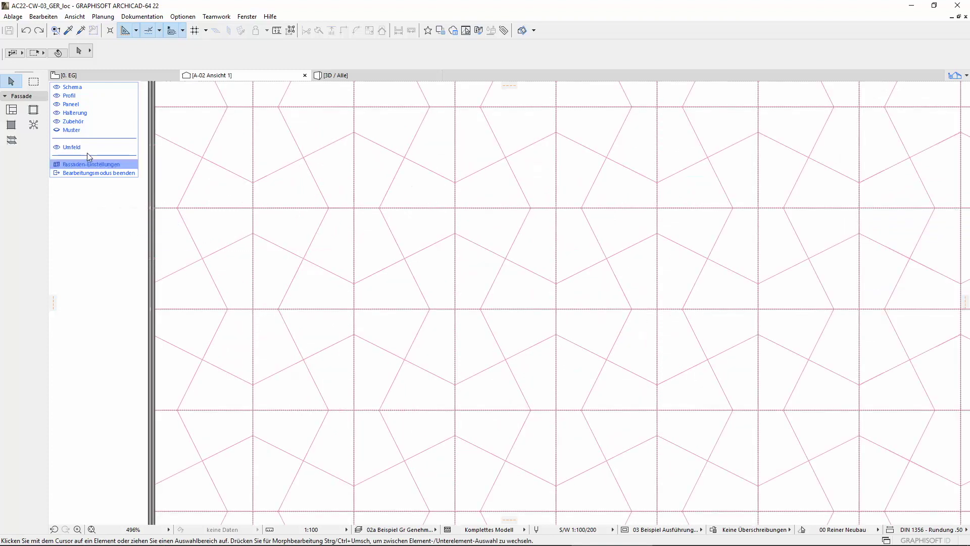
# Draw the upper zigzag chain of frame members along the pink pentagon lines
pyautogui.click(34, 110)
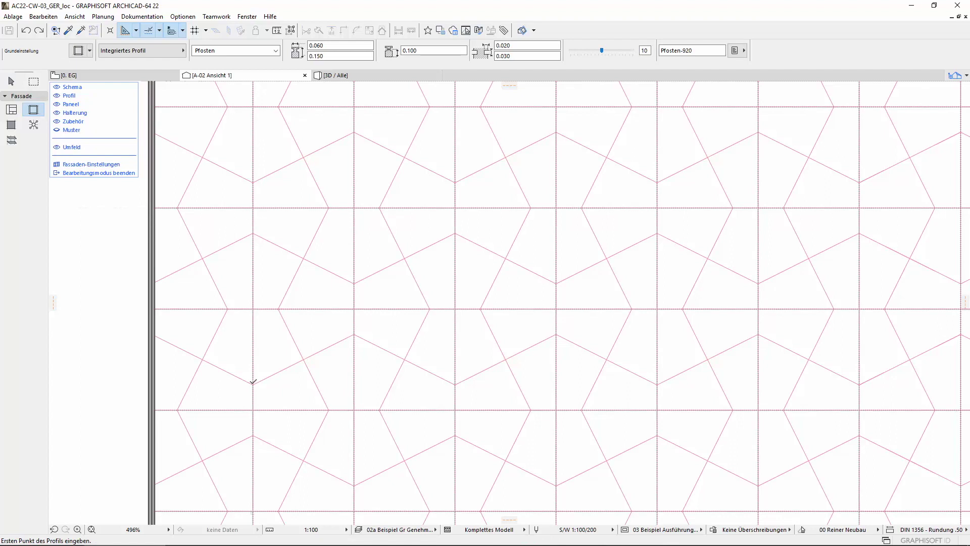
pyautogui.click(253, 384)
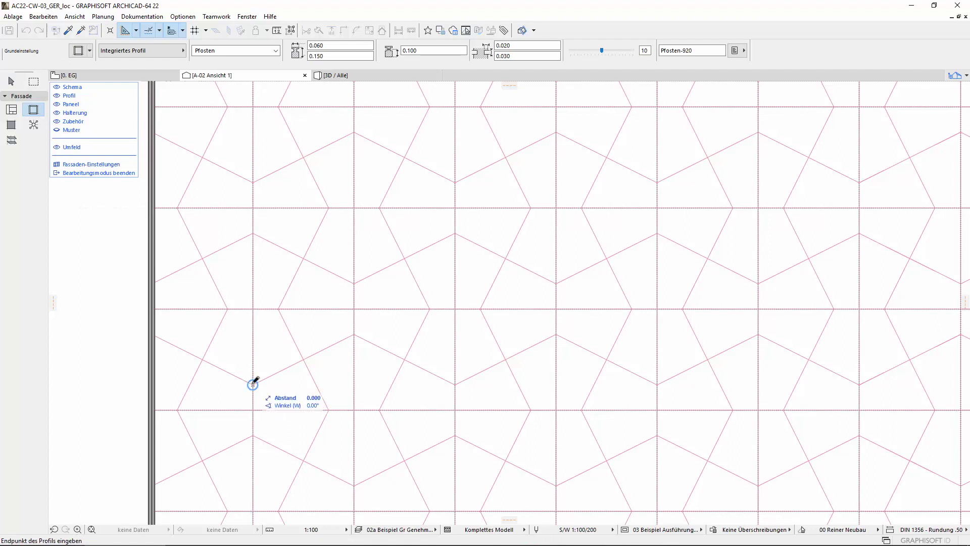
pyautogui.click(354, 333)
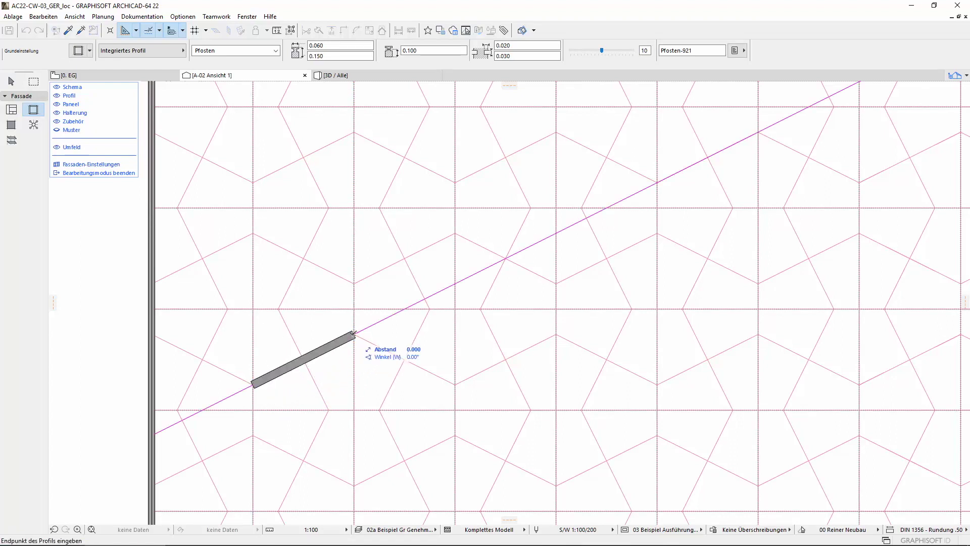
pyautogui.click(354, 332)
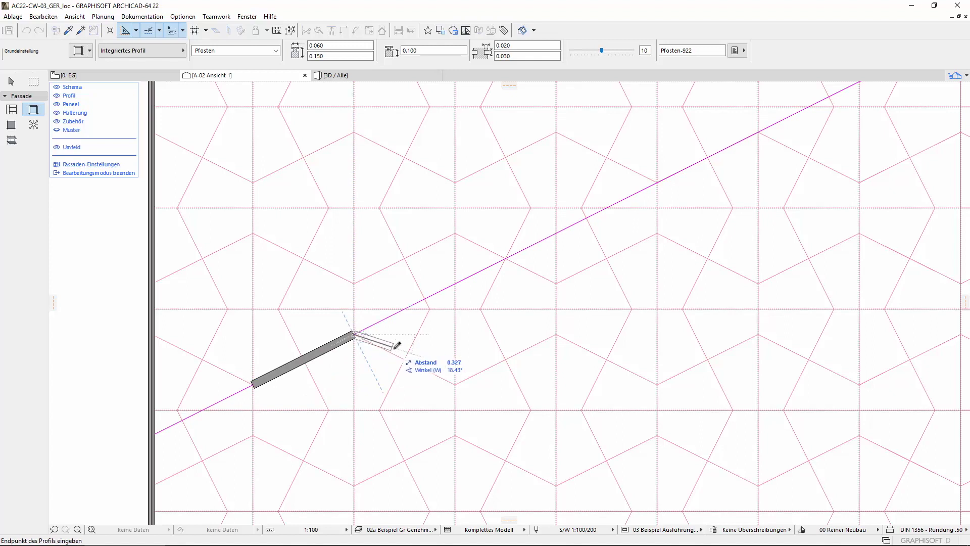
pyautogui.click(454, 384)
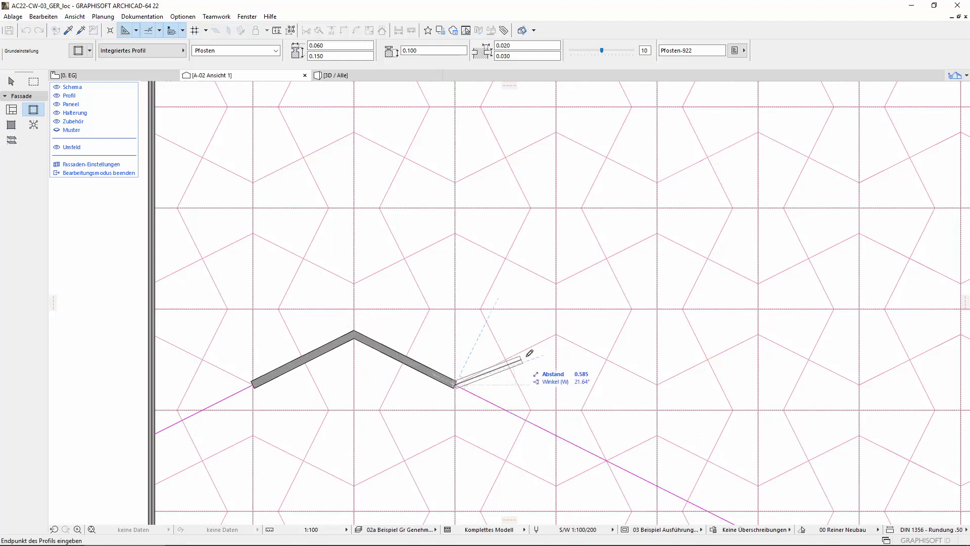
pyautogui.click(556, 333)
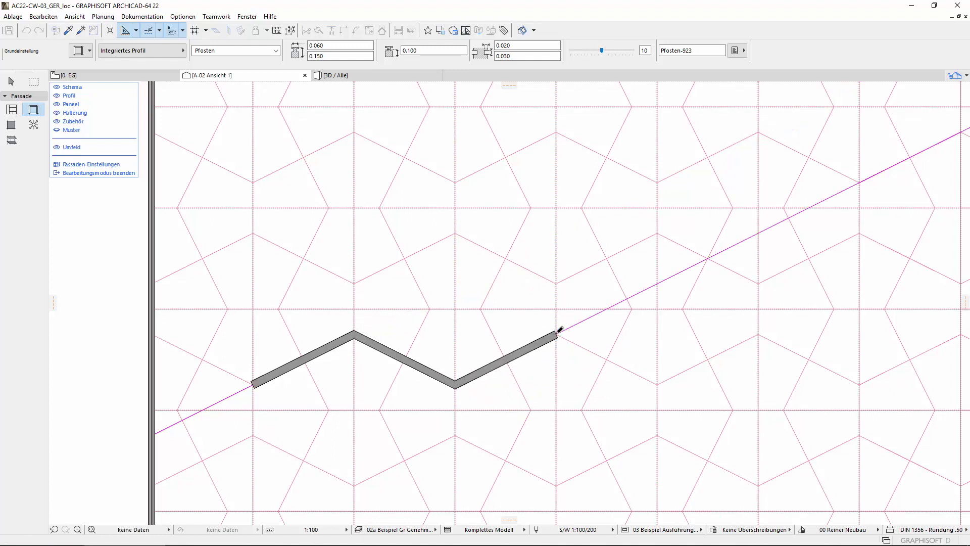
pyautogui.click(657, 385)
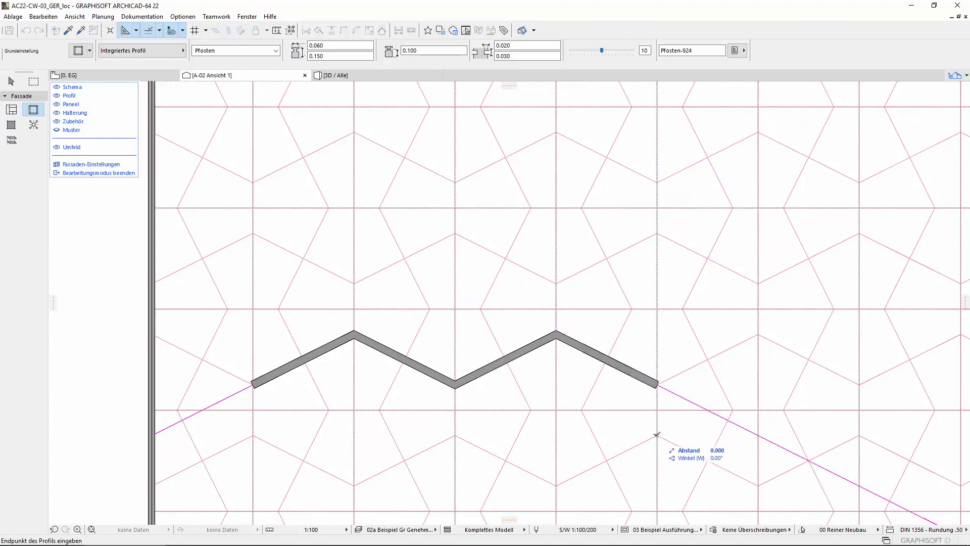
# Draw the lower zigzag chain of frame members along the pentagon edges
pyautogui.click(658, 434)
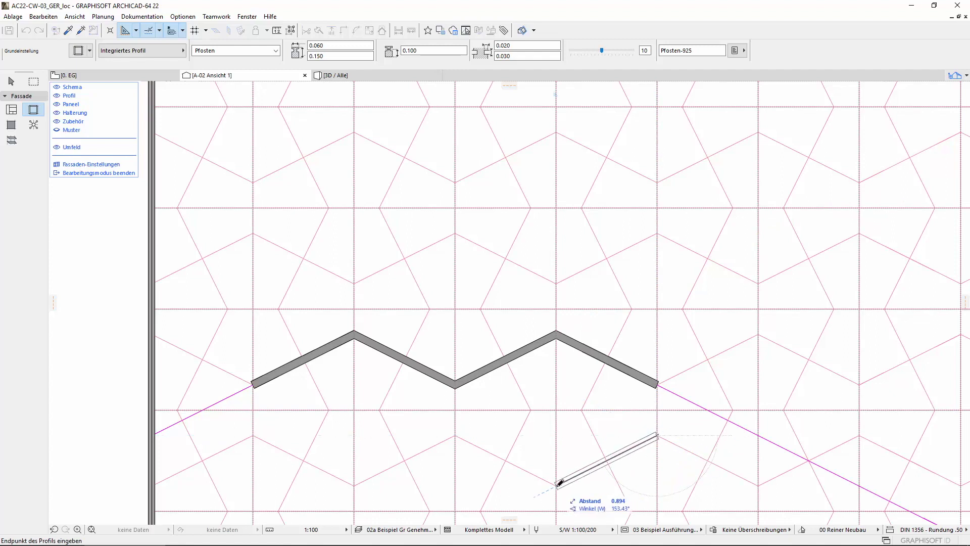
pyautogui.click(557, 485)
pyautogui.click(556, 485)
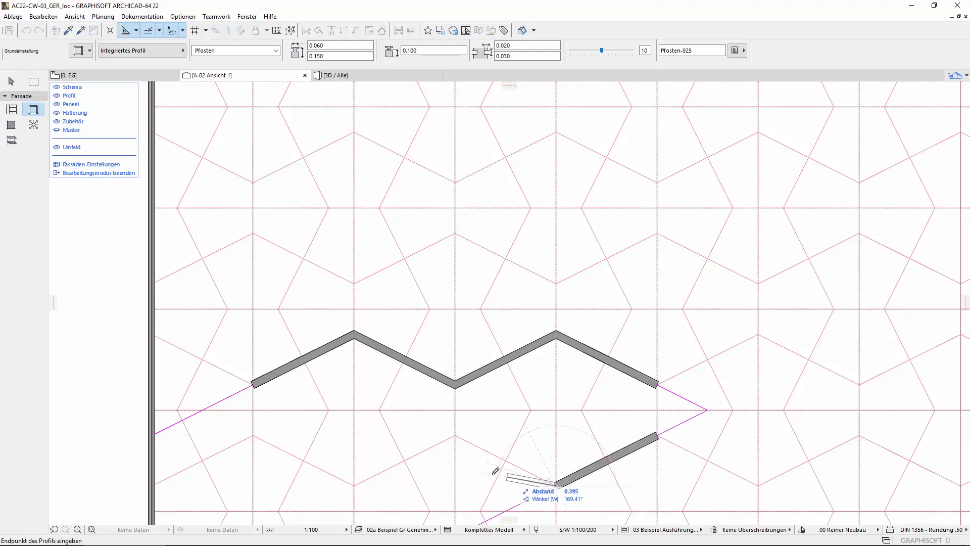
pyautogui.click(455, 433)
pyautogui.click(354, 484)
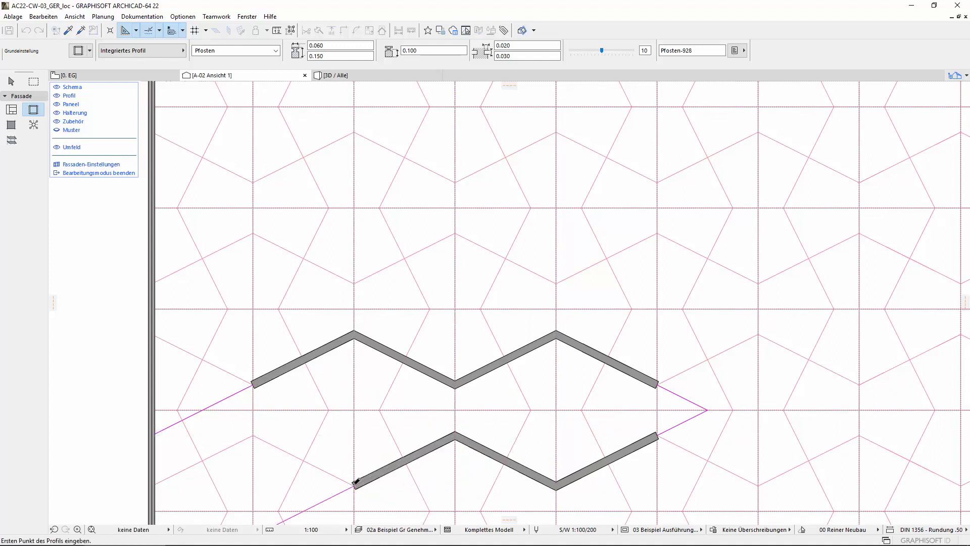
pyautogui.doubleClick(253, 433)
# Add vertical and slanted frame members linking the two zigzags down to the bottom edge
pyautogui.click(385, 454)
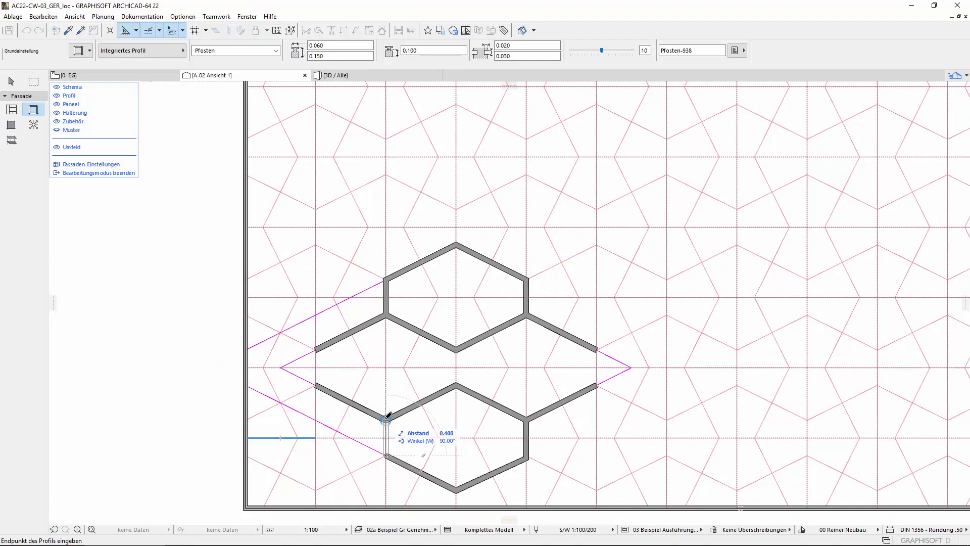
pyautogui.click(387, 417)
pyautogui.click(439, 298)
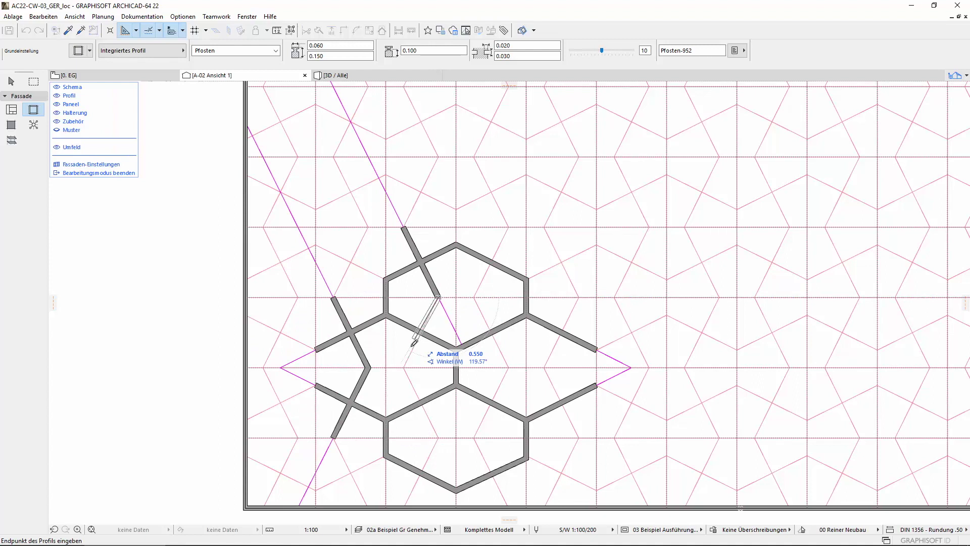
pyautogui.click(404, 367)
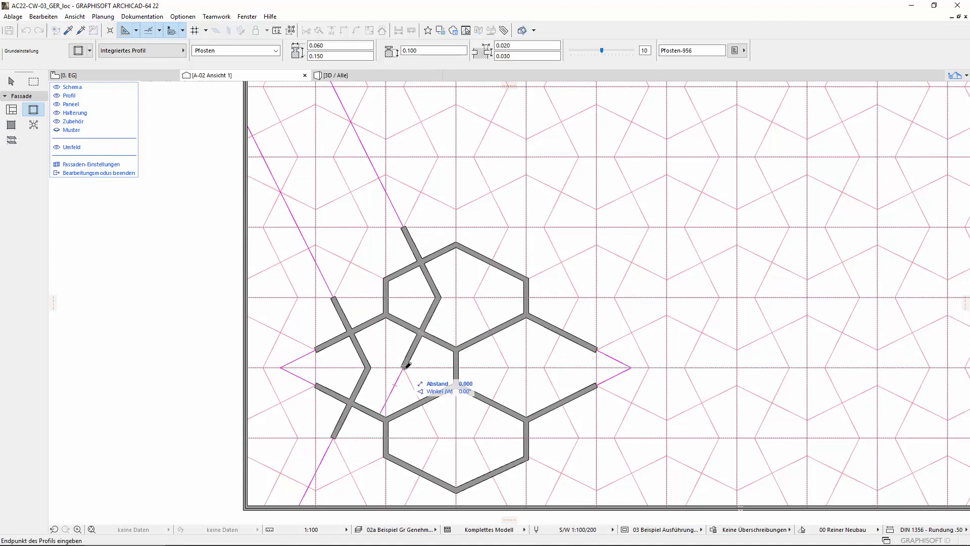
pyautogui.click(439, 435)
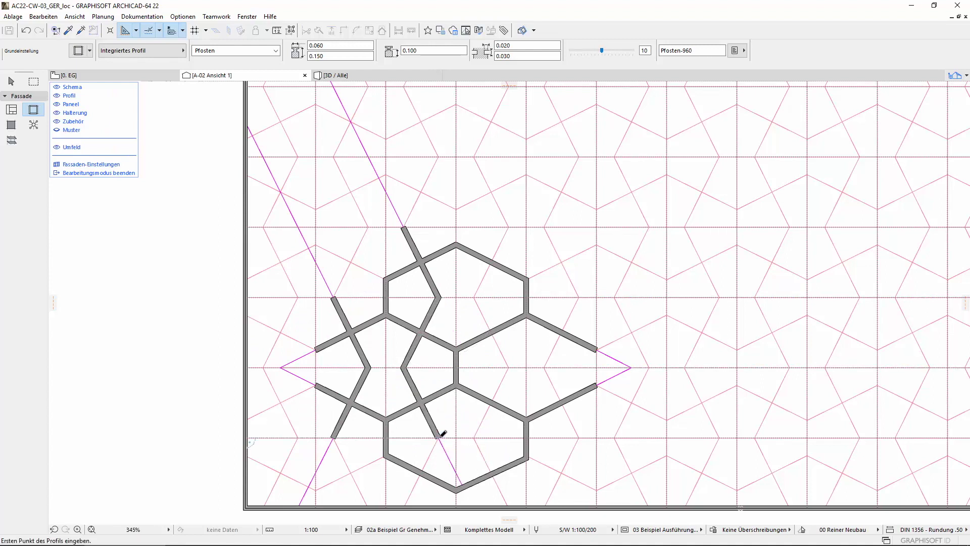
pyautogui.doubleClick(407, 503)
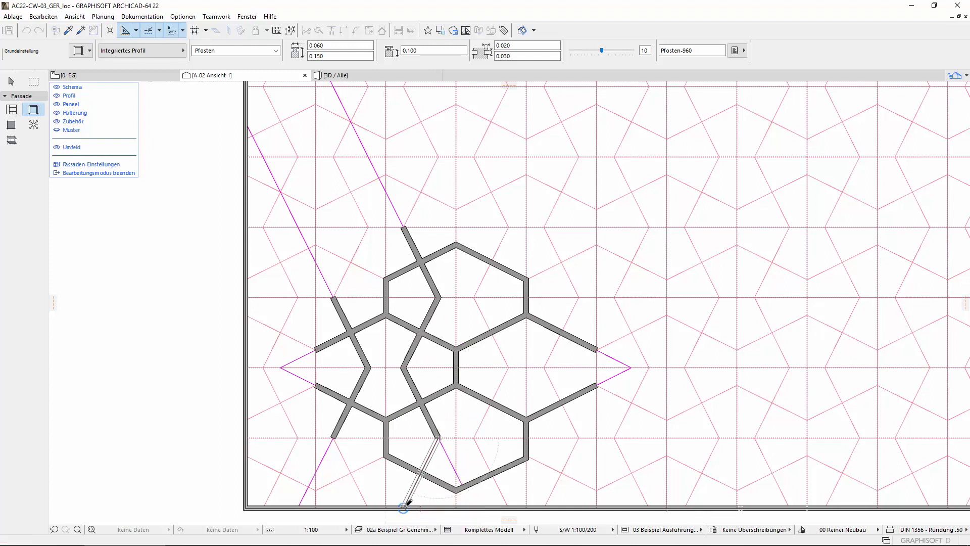
# Add short horizontal frame members in the top and bottom pentagons
pyautogui.click(439, 297)
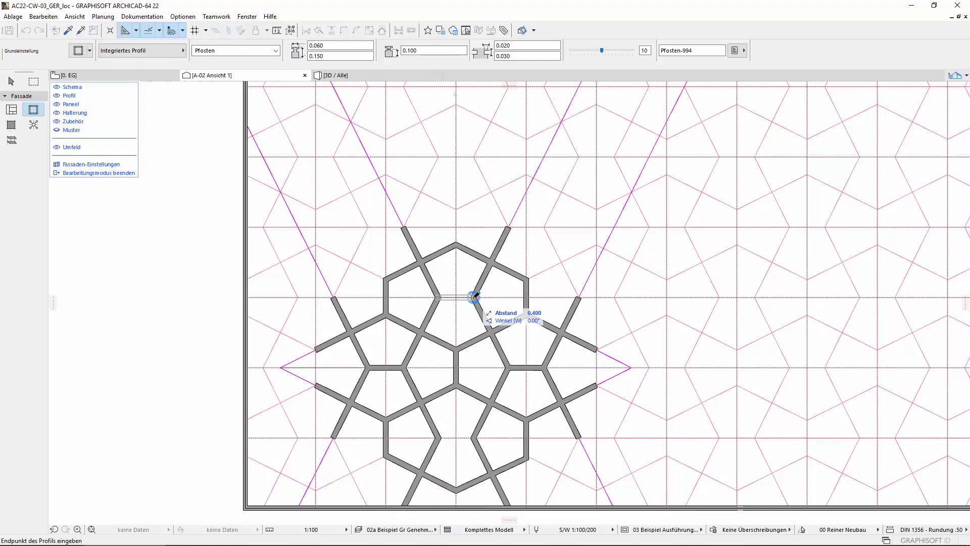
pyautogui.doubleClick(473, 297)
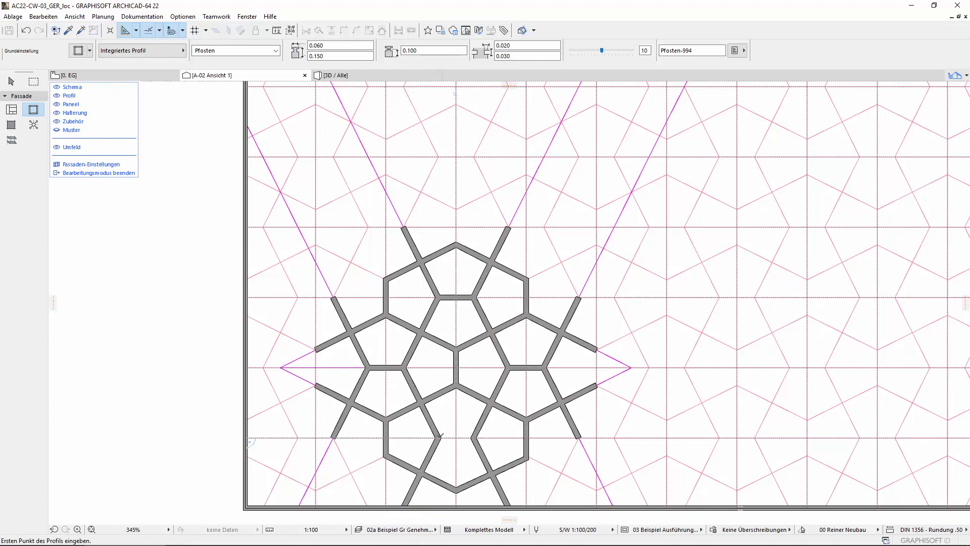
pyautogui.click(439, 435)
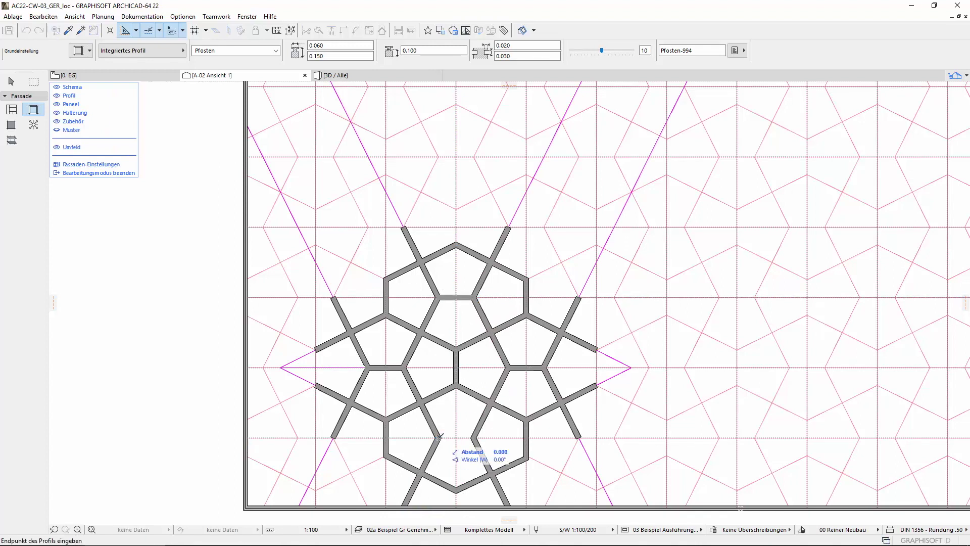
pyautogui.doubleClick(474, 438)
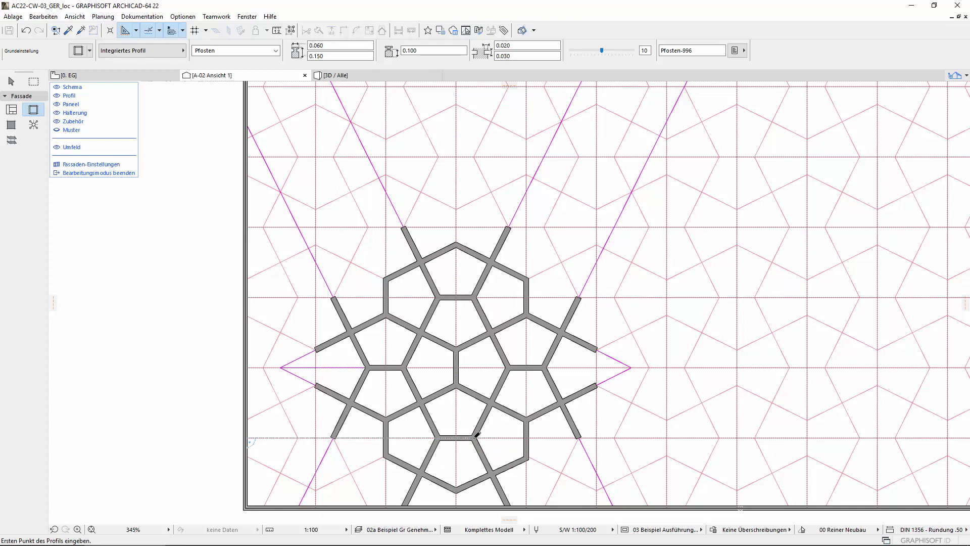
# Hide the trace reference and fill three pentagon cells with mittelblau-Paneel panels
pyautogui.click(83, 19)
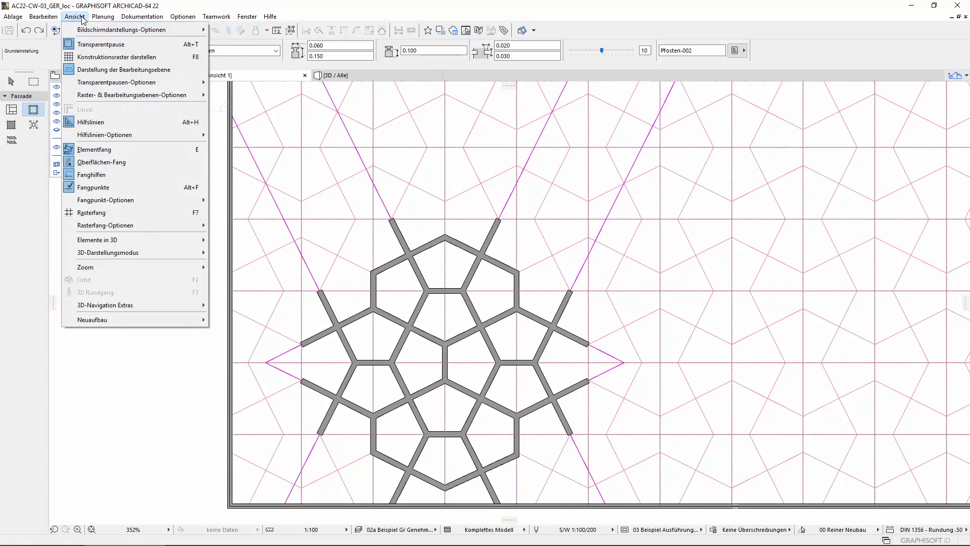
pyautogui.click(87, 46)
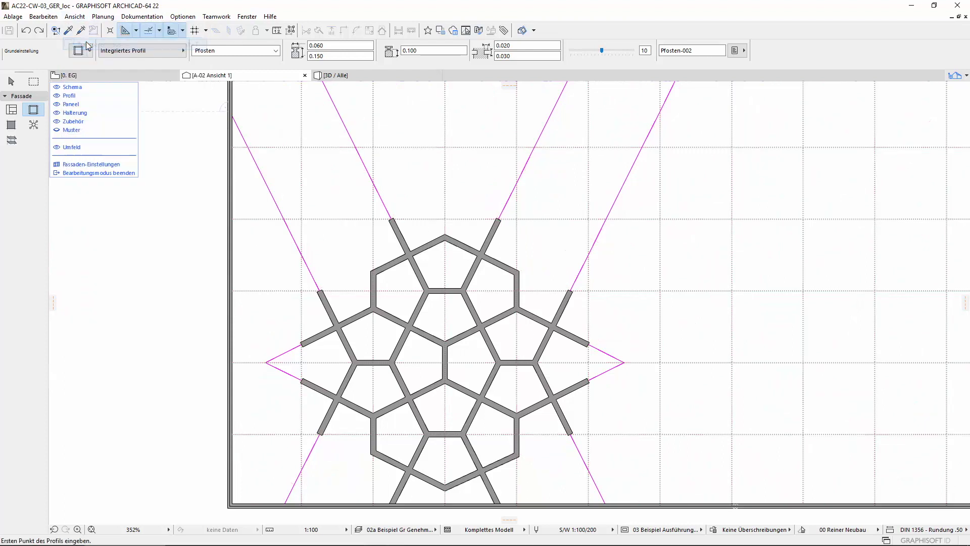
pyautogui.click(11, 125)
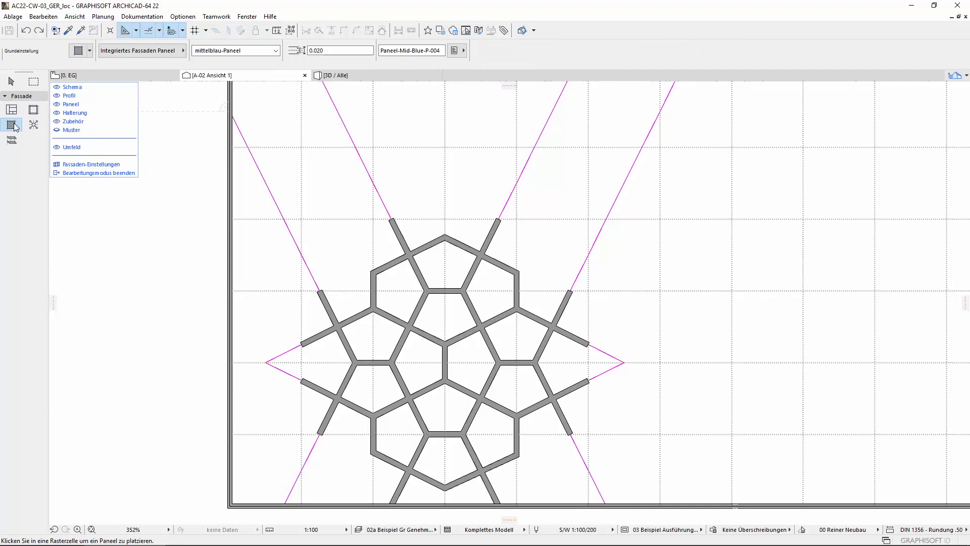
pyautogui.click(238, 51)
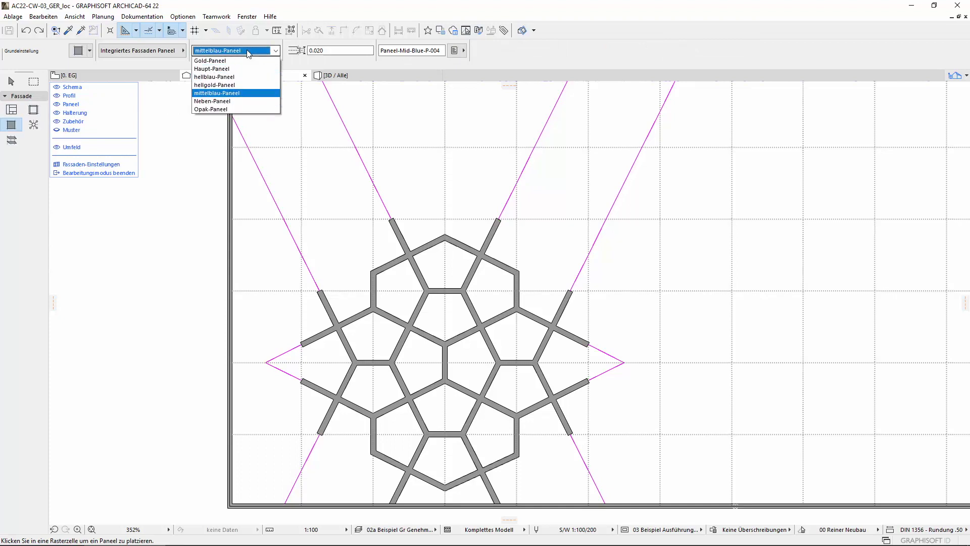
pyautogui.click(247, 94)
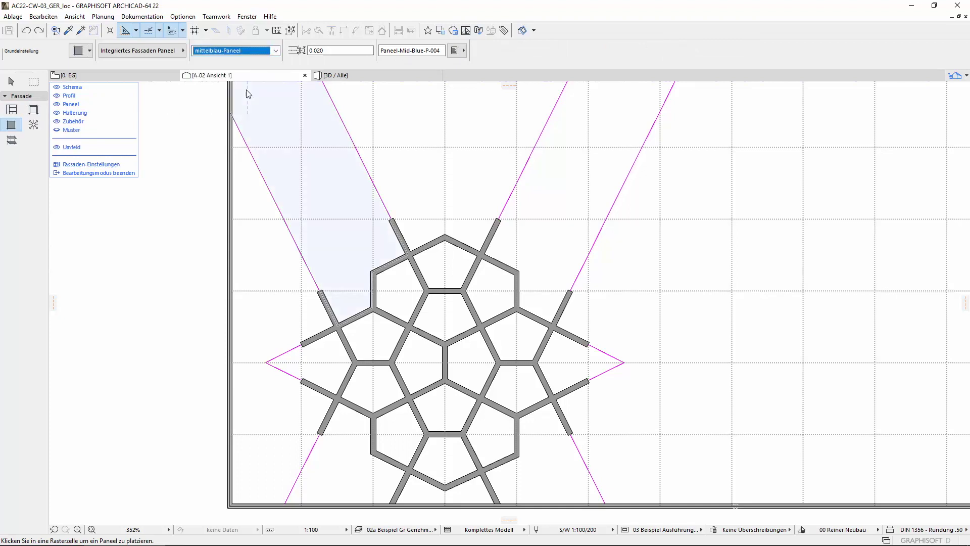
pyautogui.click(488, 294)
pyautogui.click(422, 359)
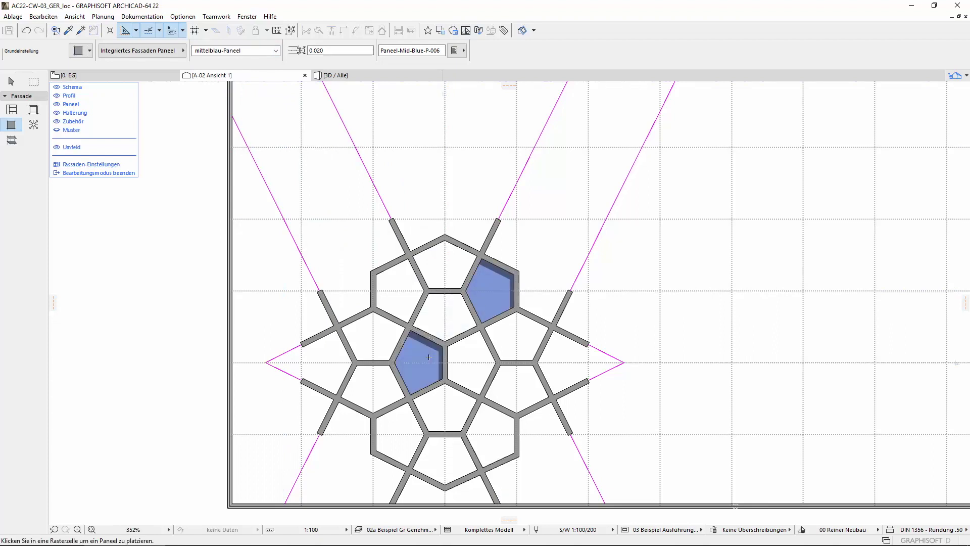
pyautogui.click(497, 418)
# Fill the upper-left, centre-right and lower-left pentagons with hellblau-Paneel
pyautogui.click(243, 51)
pyautogui.click(217, 76)
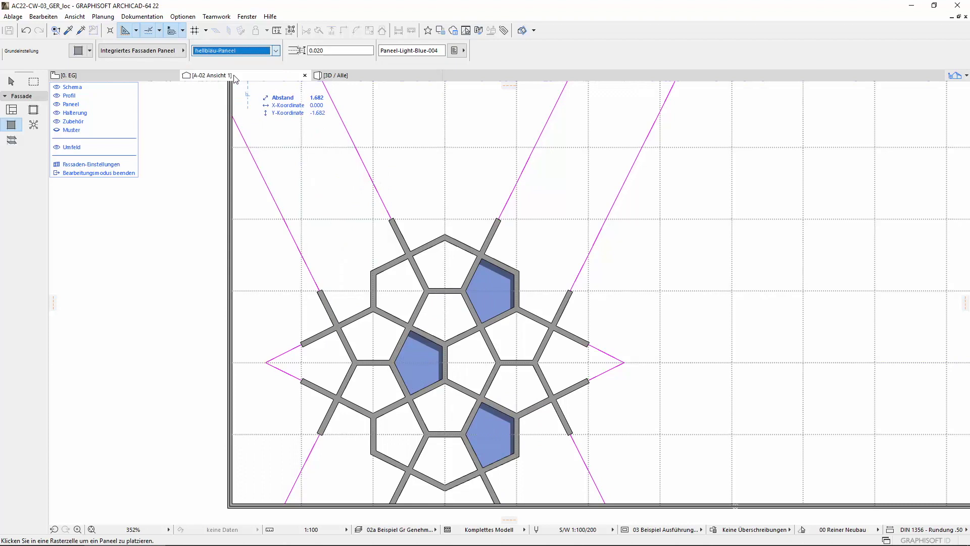
pyautogui.click(399, 289)
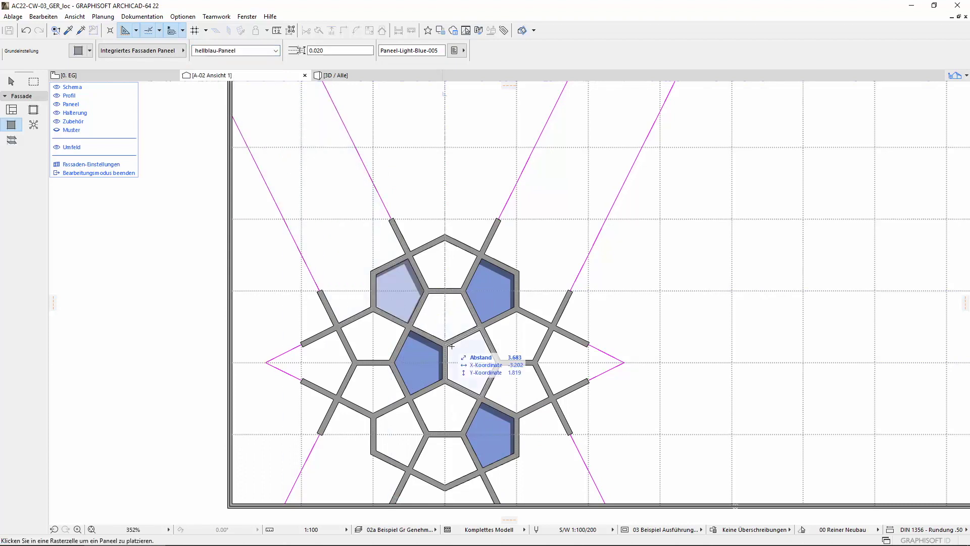
pyautogui.click(472, 359)
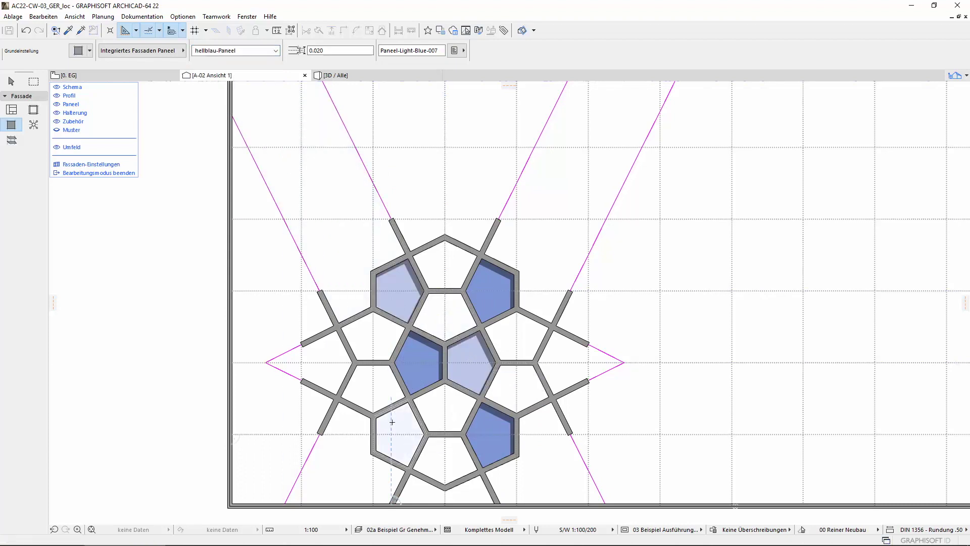
pyautogui.click(392, 421)
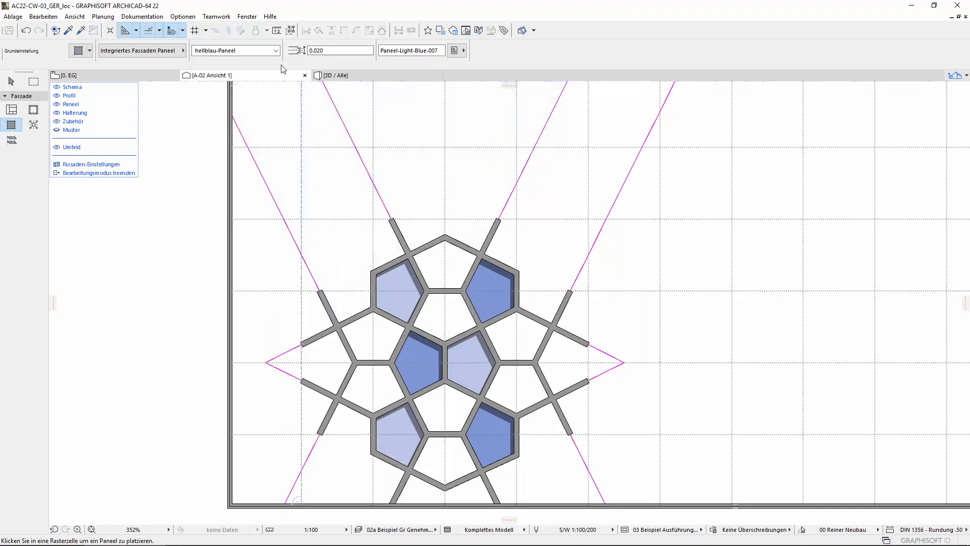
# Fill the right pentagon with hellgold-Paneel, undoing the extra bottom panel
pyautogui.click(275, 50)
pyautogui.click(247, 90)
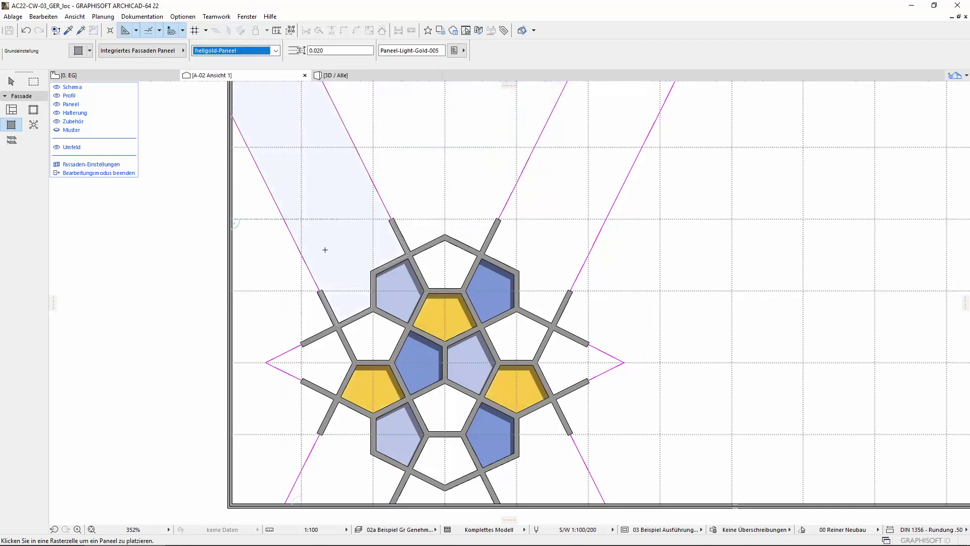
pyautogui.click(503, 340)
pyautogui.click(447, 404)
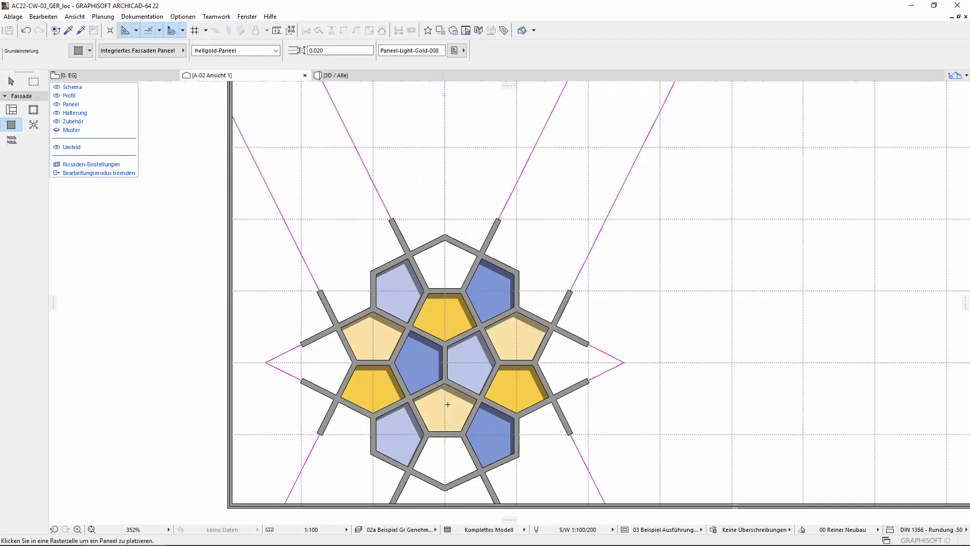
pyautogui.hotkey('ctrl', 'z')
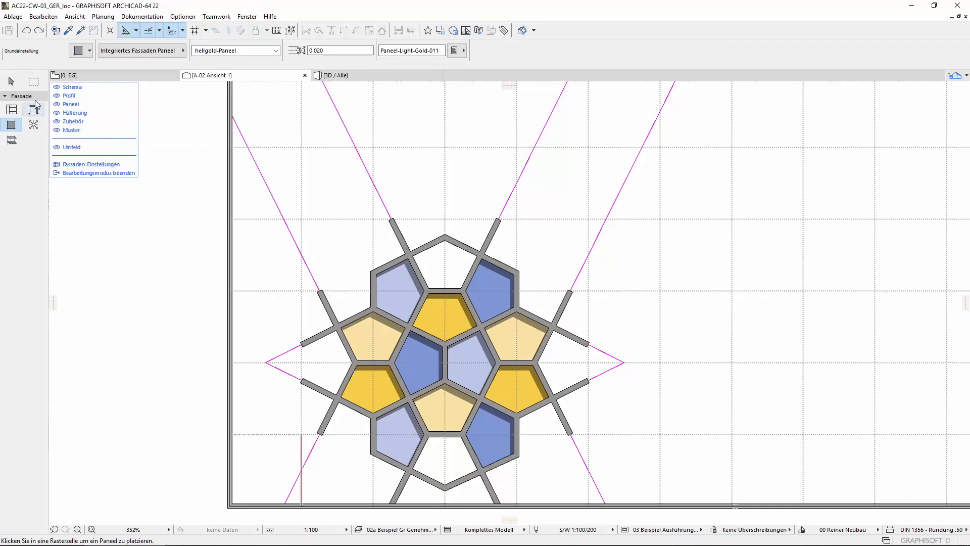
# Select the pattern boundary and offset its first repeat edge to a new position
pyautogui.click(11, 81)
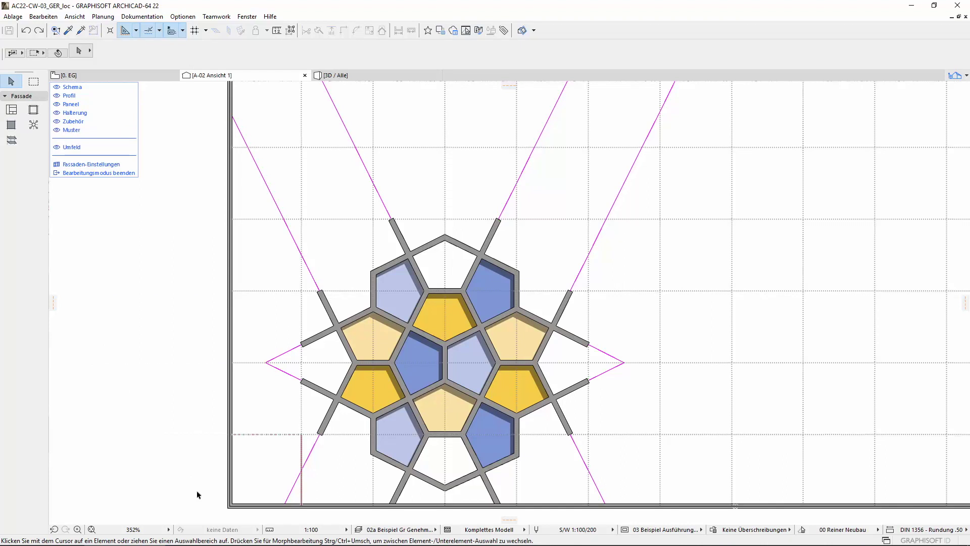
pyautogui.click(232, 505)
pyautogui.click(188, 363)
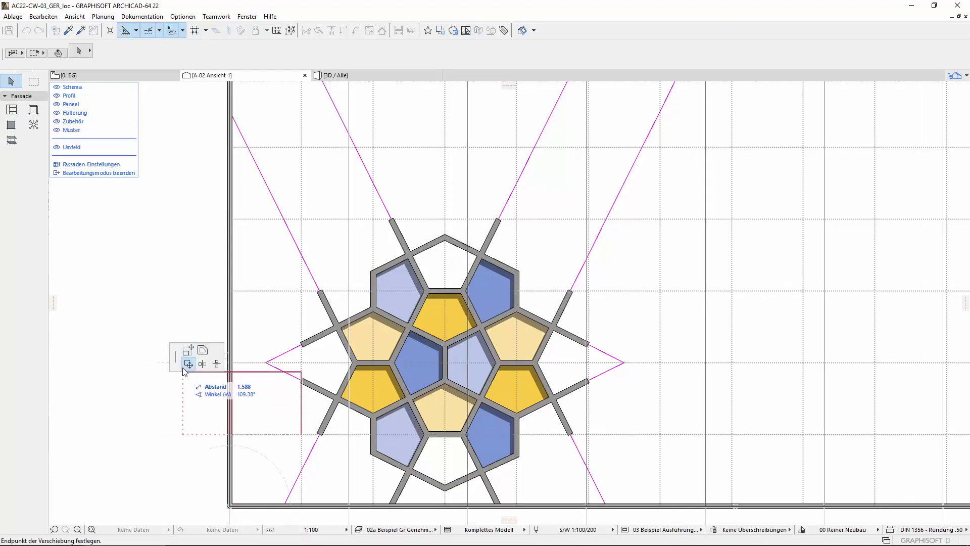
pyautogui.click(374, 436)
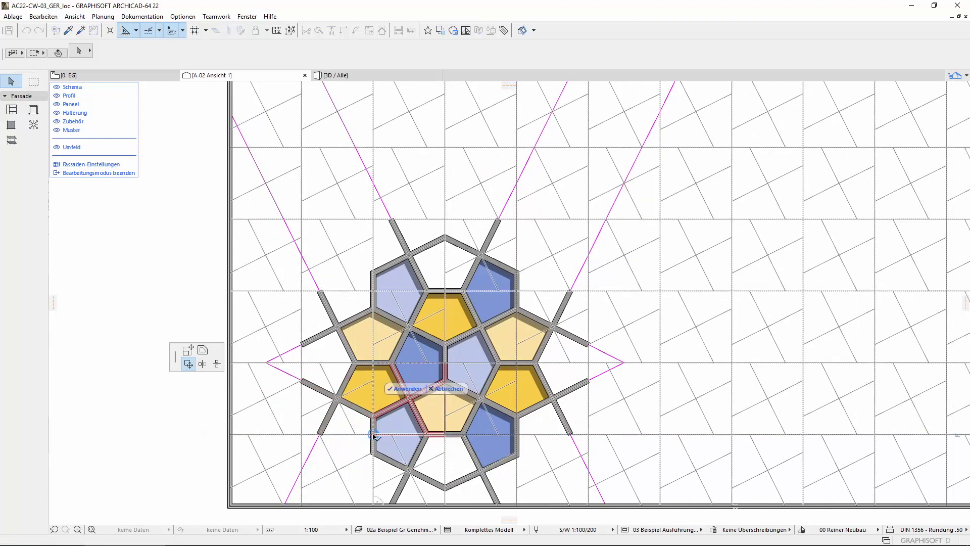
# Move two more boundary edges 0.800 and apply the repeating pentagon pattern with Anwenden
pyautogui.click(391, 363)
pyautogui.click(188, 350)
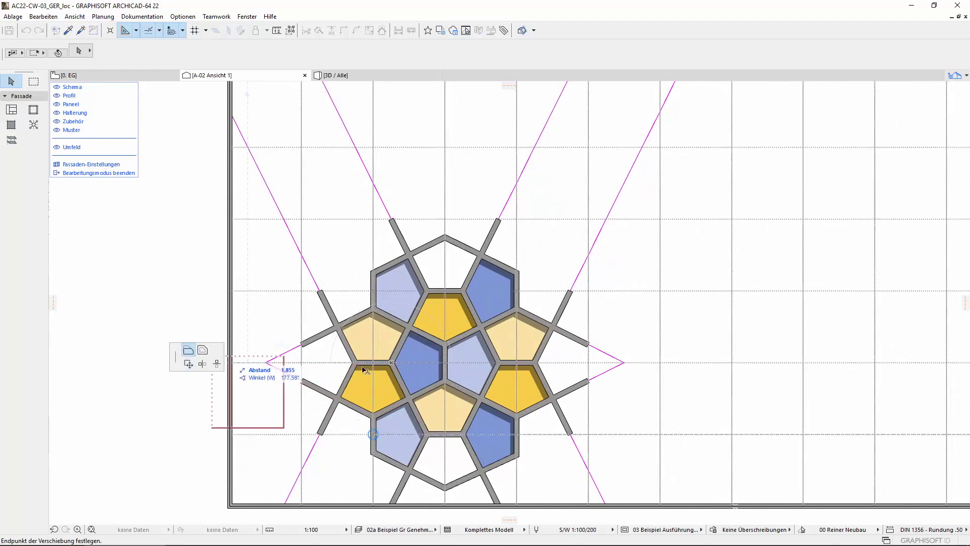
pyautogui.click(374, 292)
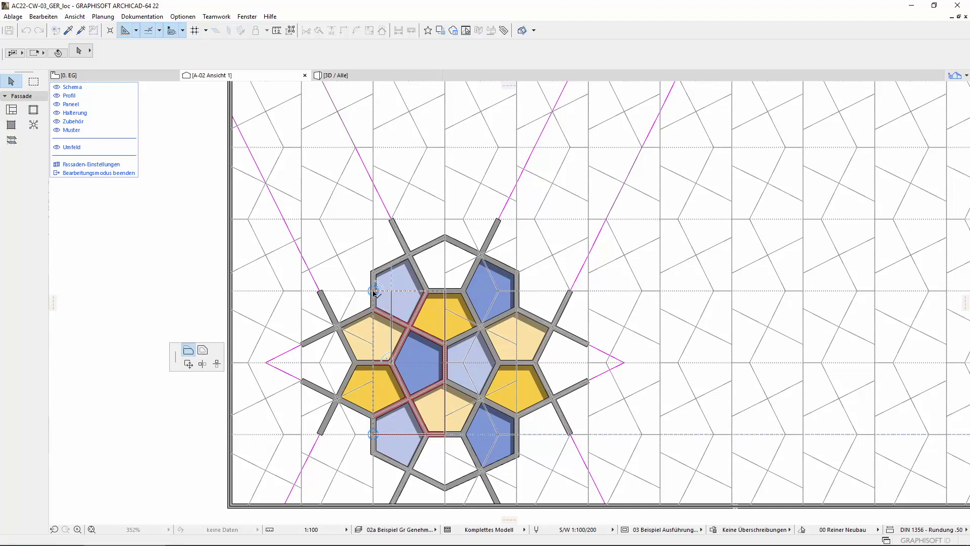
pyautogui.click(447, 324)
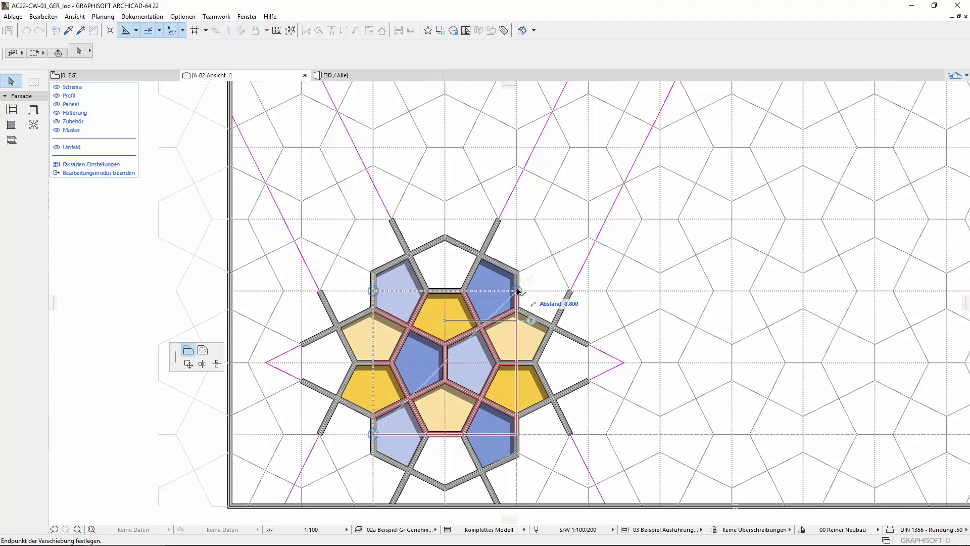
pyautogui.click(518, 292)
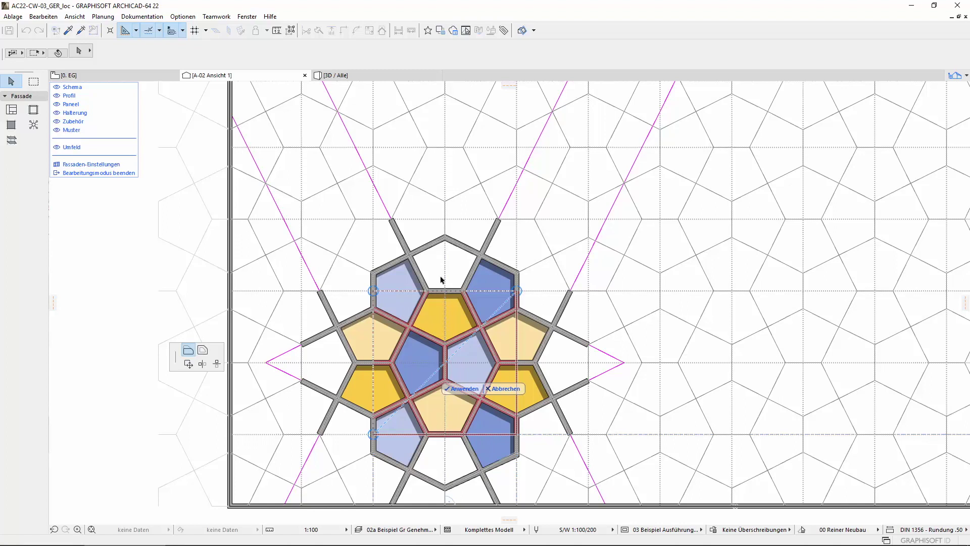
pyautogui.click(460, 388)
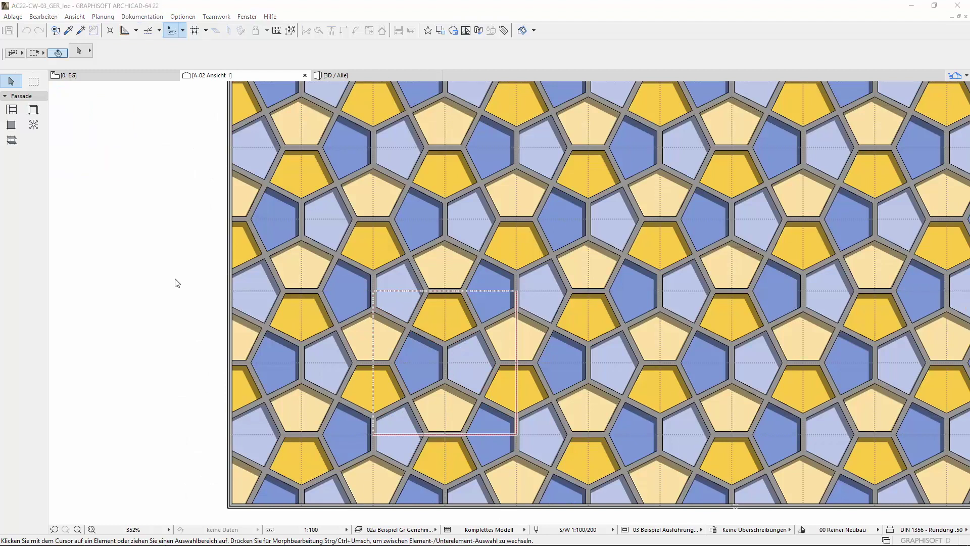
# Set both Musterursprung offsets to 0.000, hide the pattern outline and select a blue panel
pyautogui.click(114, 166)
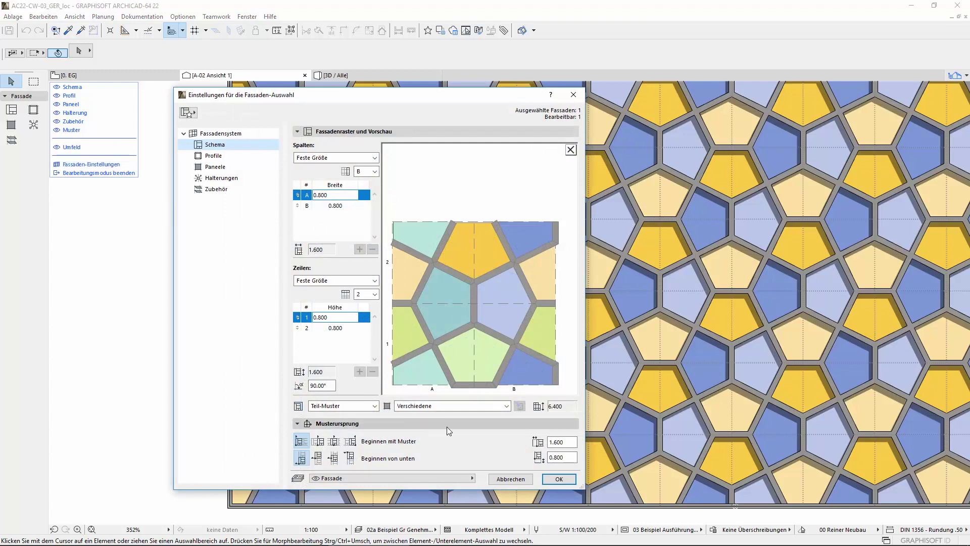
pyautogui.click(574, 442)
pyautogui.doubleClick(574, 441)
pyautogui.write('0.000')
pyautogui.doubleClick(550, 457)
pyautogui.write('0.000')
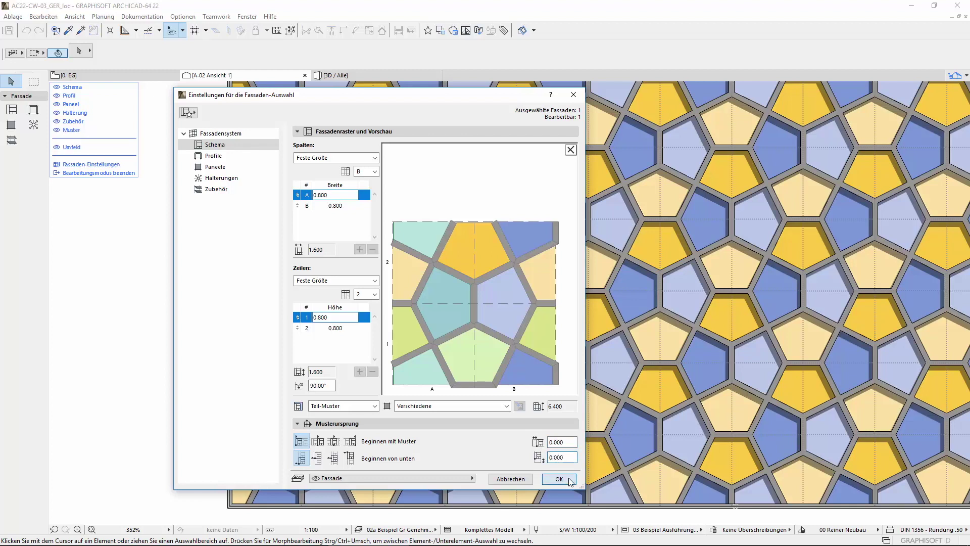
pyautogui.click(559, 479)
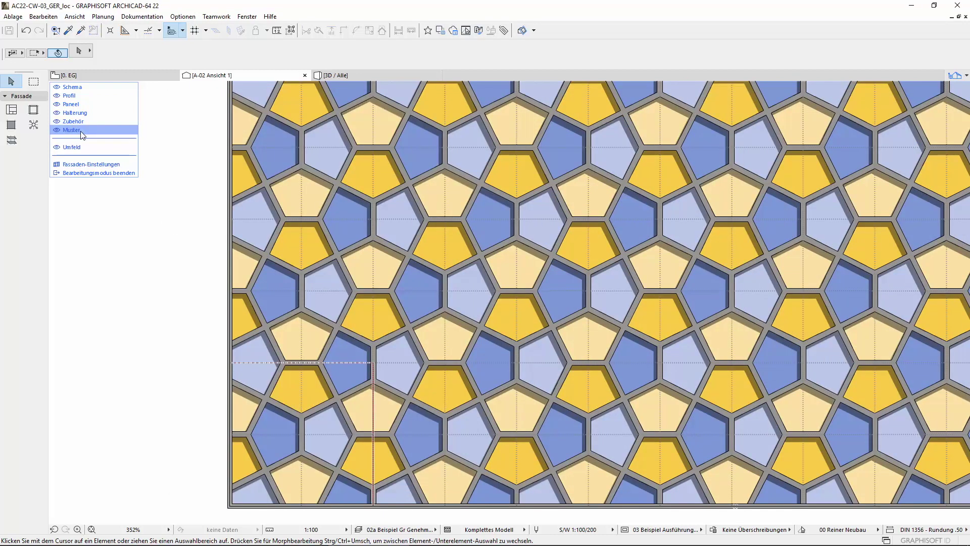
pyautogui.click(81, 133)
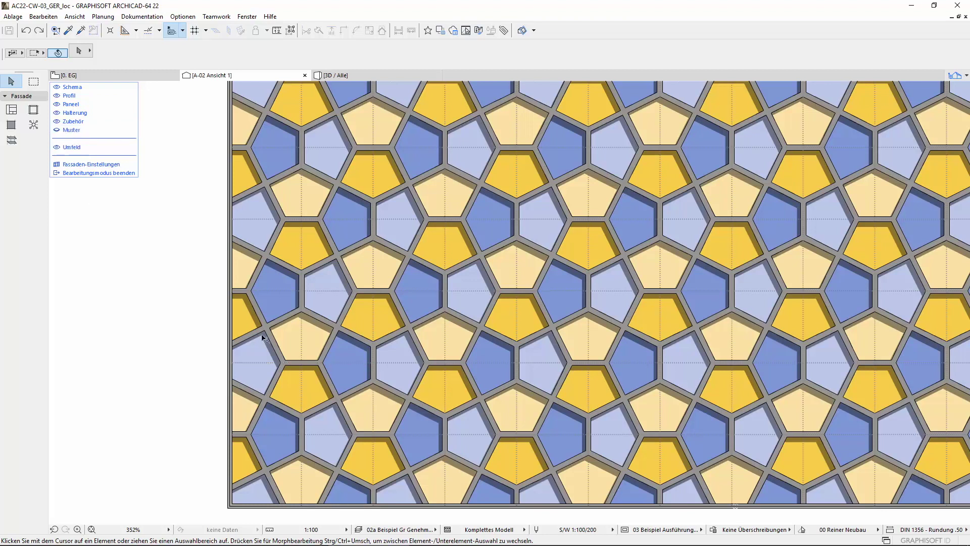
pyautogui.click(418, 300)
# Make the selected cluster of facade panels hellblau-Paneel
pyautogui.keyDown('shift'); pyautogui.click(438, 339); pyautogui.keyUp('shift')
pyautogui.keyDown('shift'); pyautogui.click(346, 362); pyautogui.keyUp('shift')
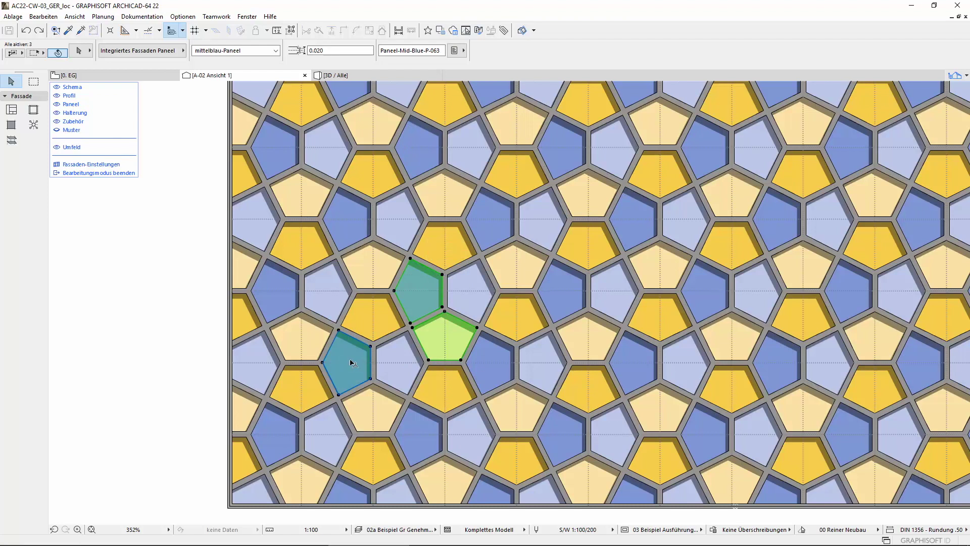
pyautogui.keyDown('shift'); pyautogui.click(442, 387); pyautogui.keyUp('shift')
pyautogui.keyDown('shift'); pyautogui.click(420, 434); pyautogui.keyUp('shift')
pyautogui.keyDown('shift'); pyautogui.click(485, 374); pyautogui.keyUp('shift')
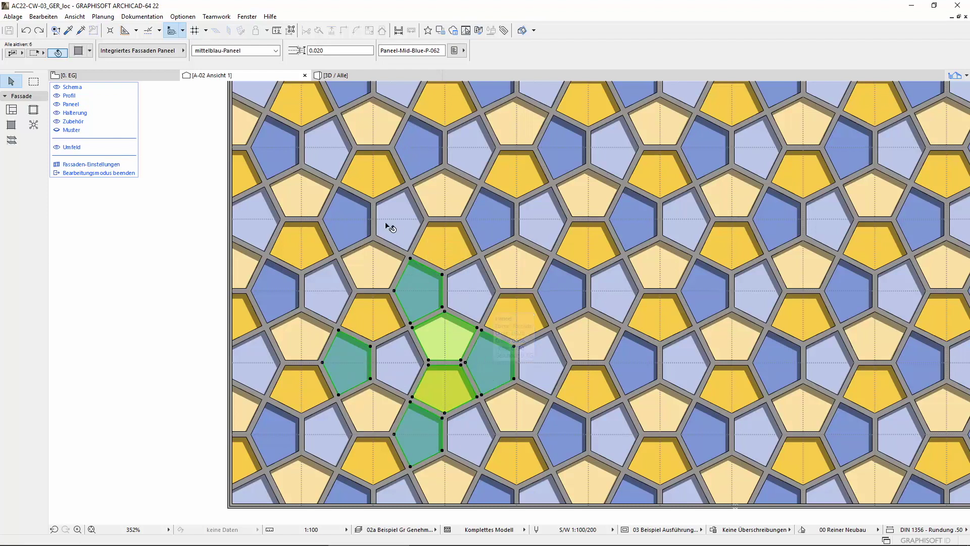
pyautogui.click(276, 52)
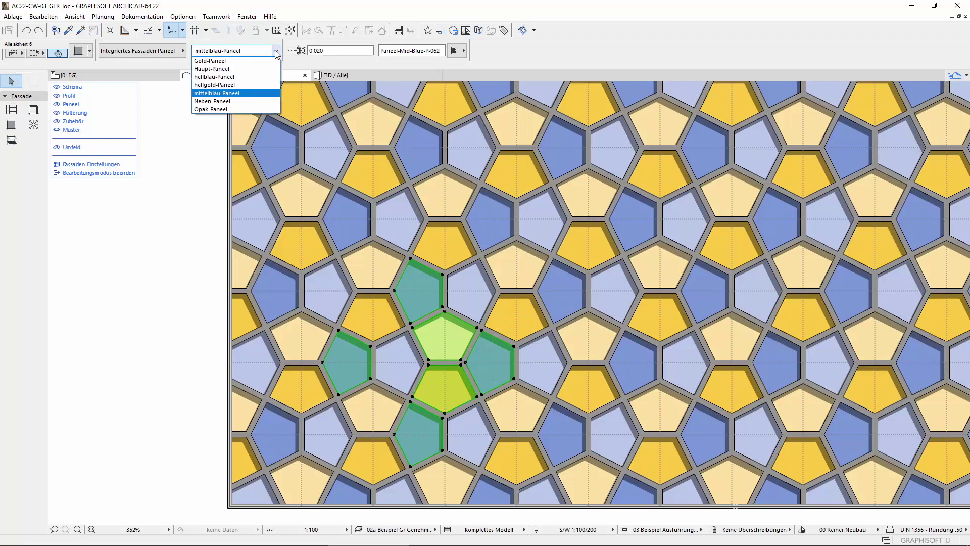
pyautogui.click(269, 79)
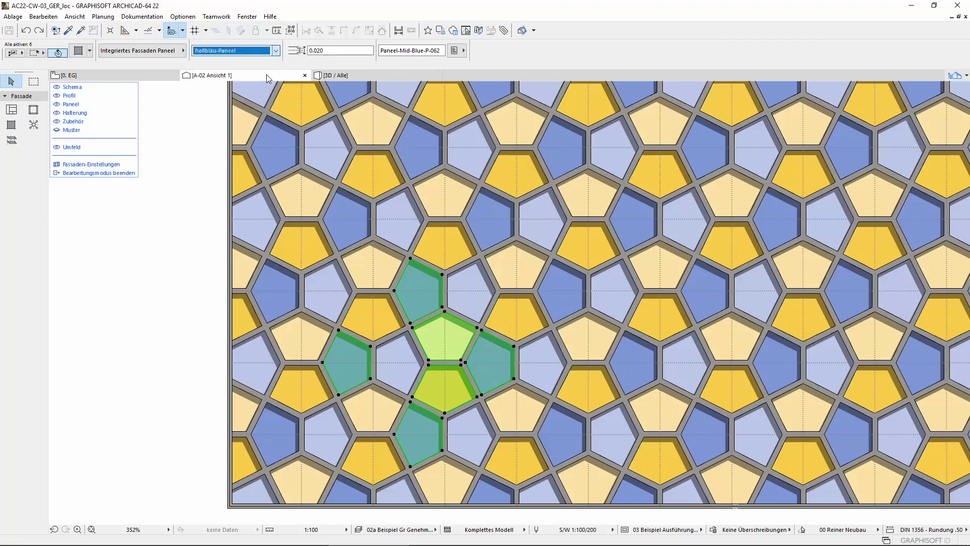
pyautogui.click(211, 262)
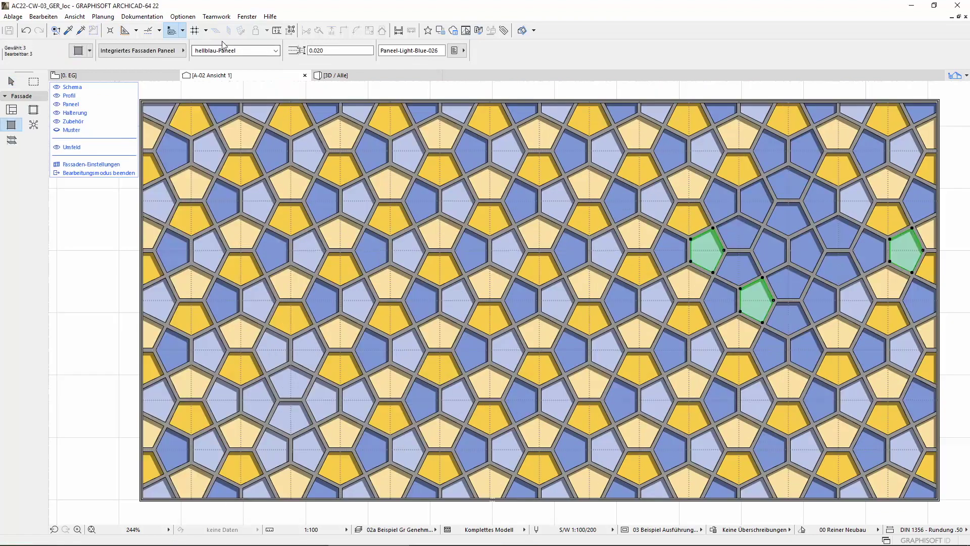
# Make three more panels mittelblau-Paneel and view the facade in 3D
pyautogui.click(275, 50)
pyautogui.click(250, 96)
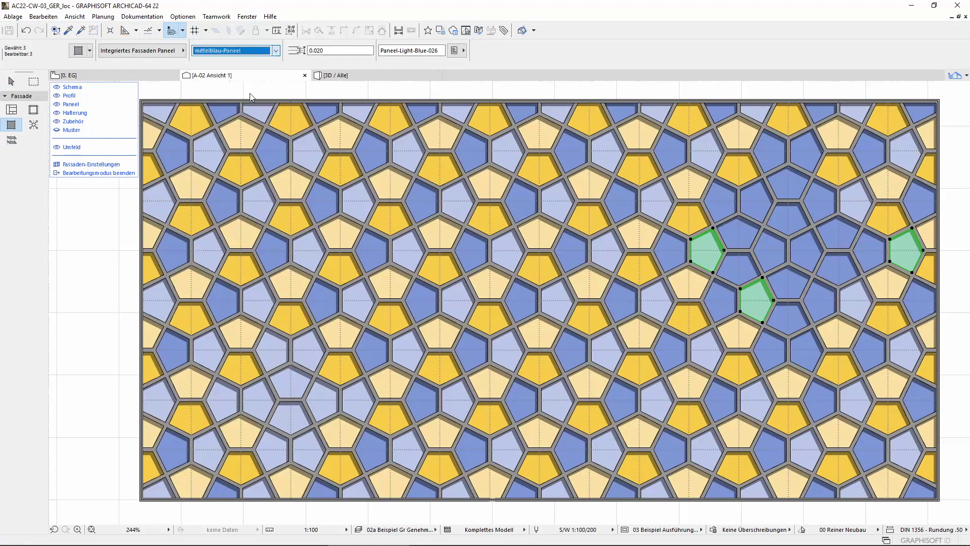
pyautogui.click(118, 219)
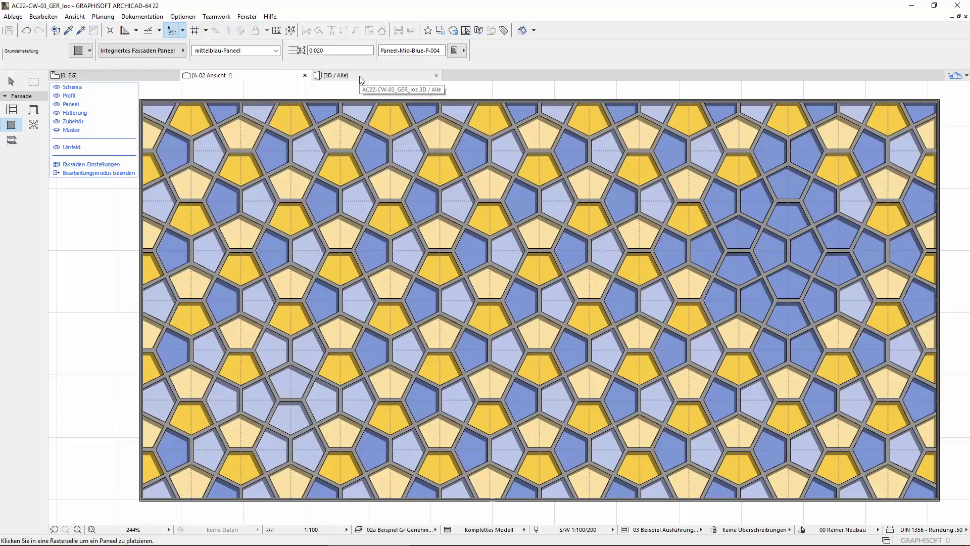
pyautogui.click(336, 76)
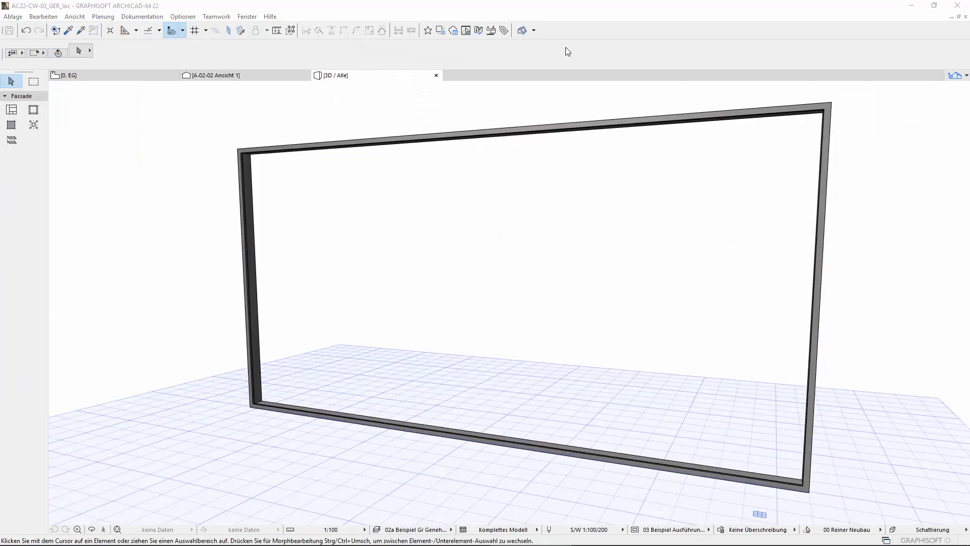
# In the elevation, open the bare facade frame in edit mode for drawing profiles
pyautogui.click(258, 75)
pyautogui.click(282, 127)
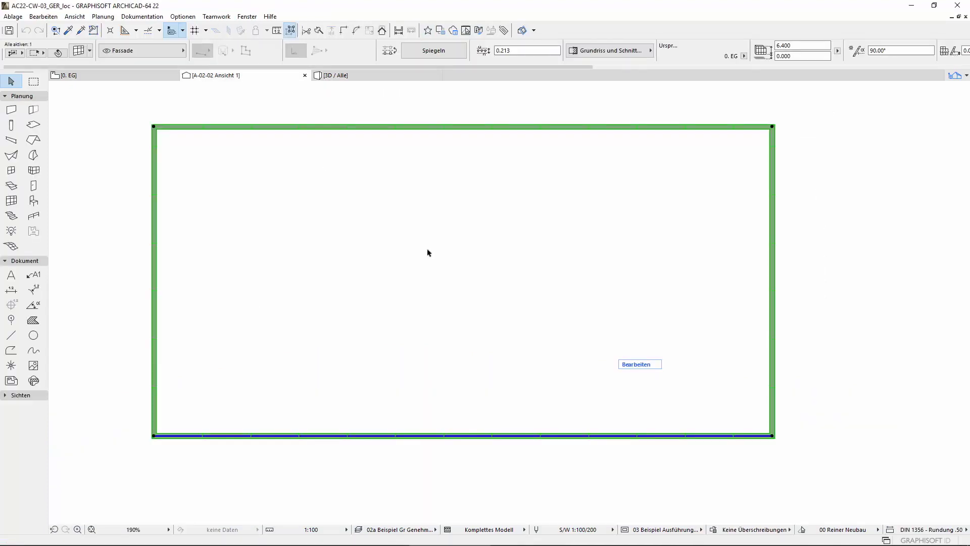
pyautogui.click(636, 363)
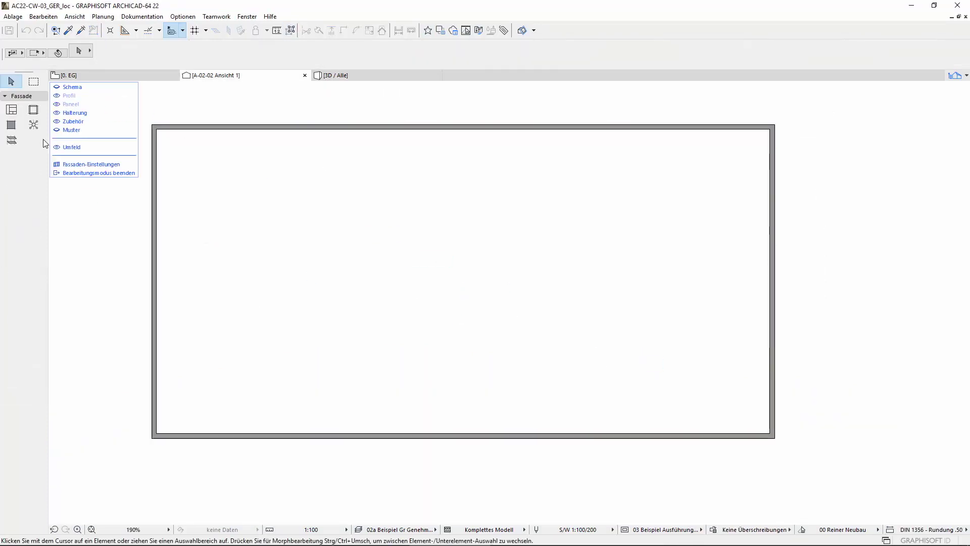
pyautogui.click(34, 110)
# Draw a vertical profile to the top, a horizontal one to the right edge, and a vertical one to the bottom
pyautogui.click(453, 313)
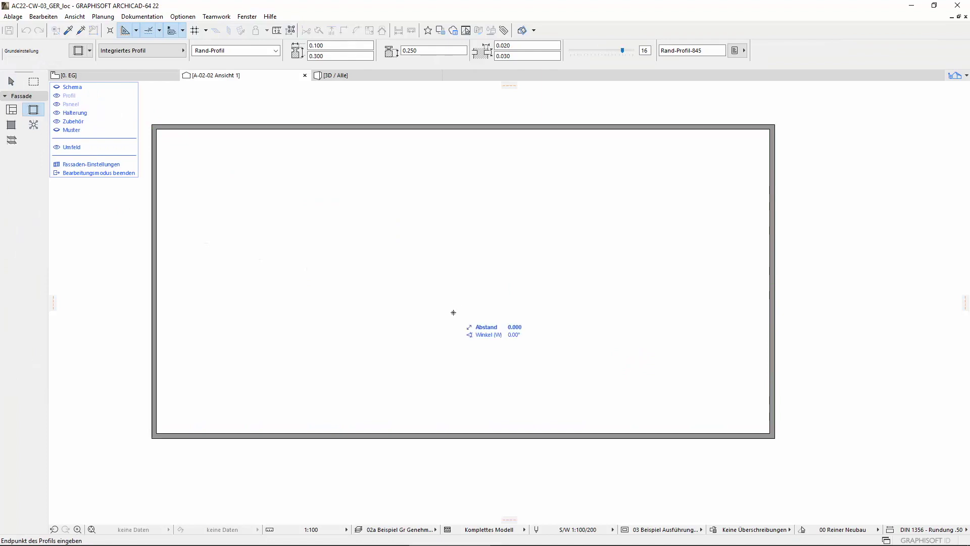
pyautogui.click(454, 127)
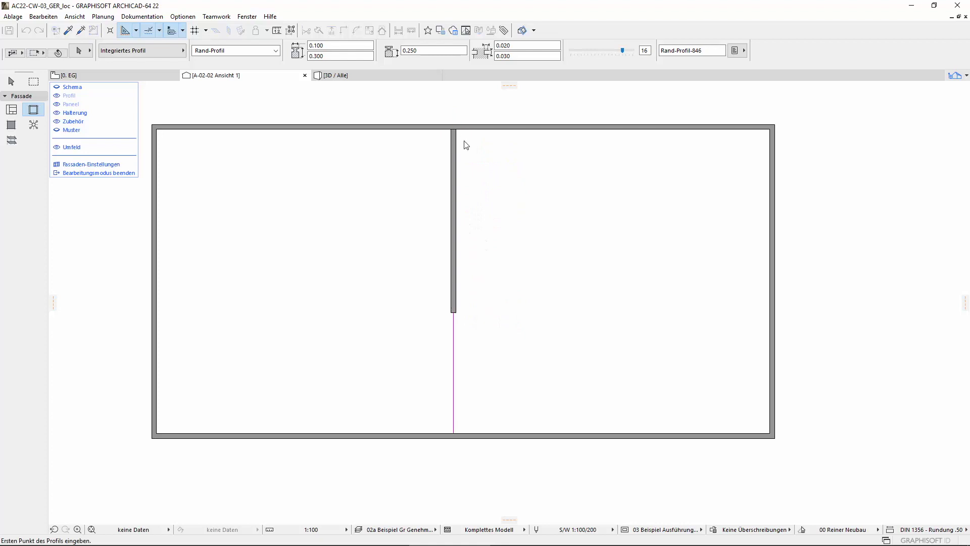
pyautogui.click(457, 277)
pyautogui.click(769, 276)
pyautogui.click(501, 279)
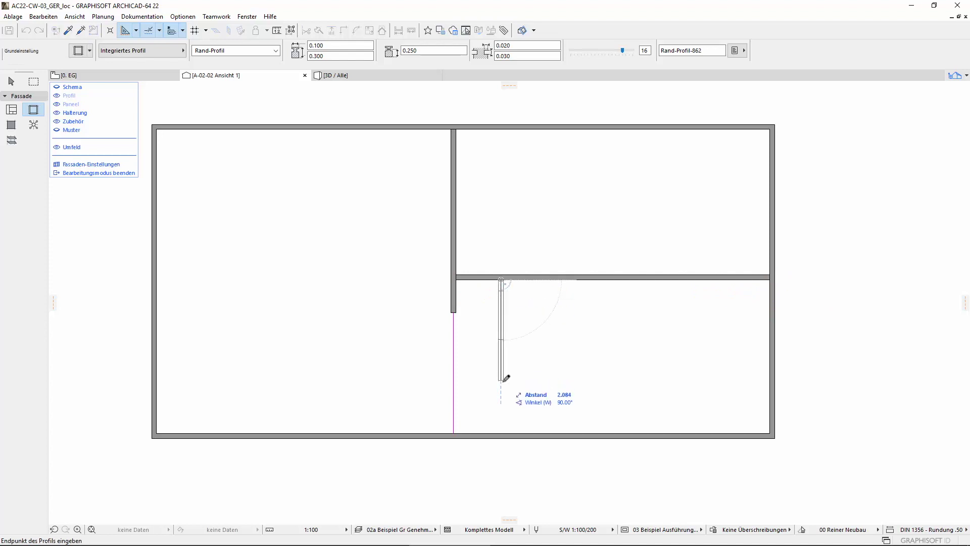
pyautogui.click(501, 432)
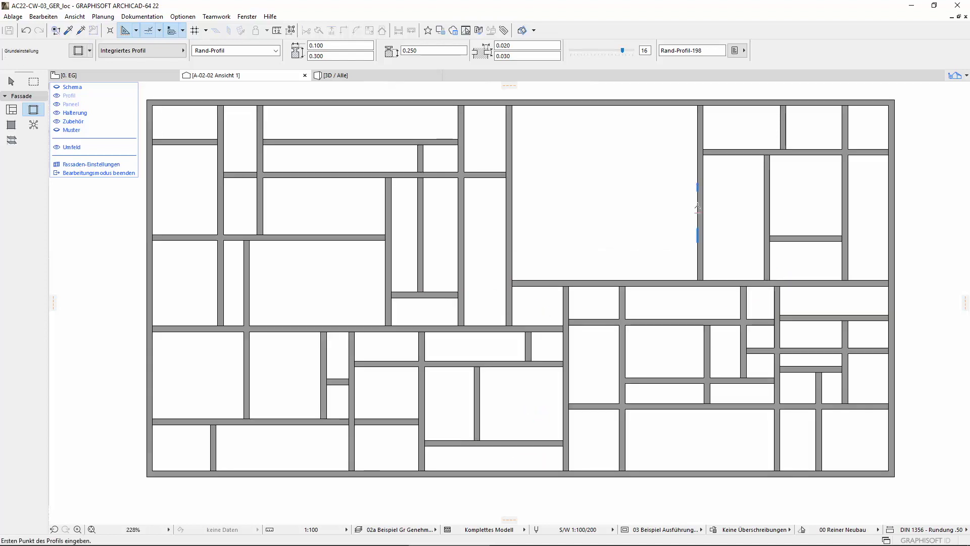
# Add an upper horizontal profile, a vertical one to the top frame, and a short horizontal between them
pyautogui.click(697, 205)
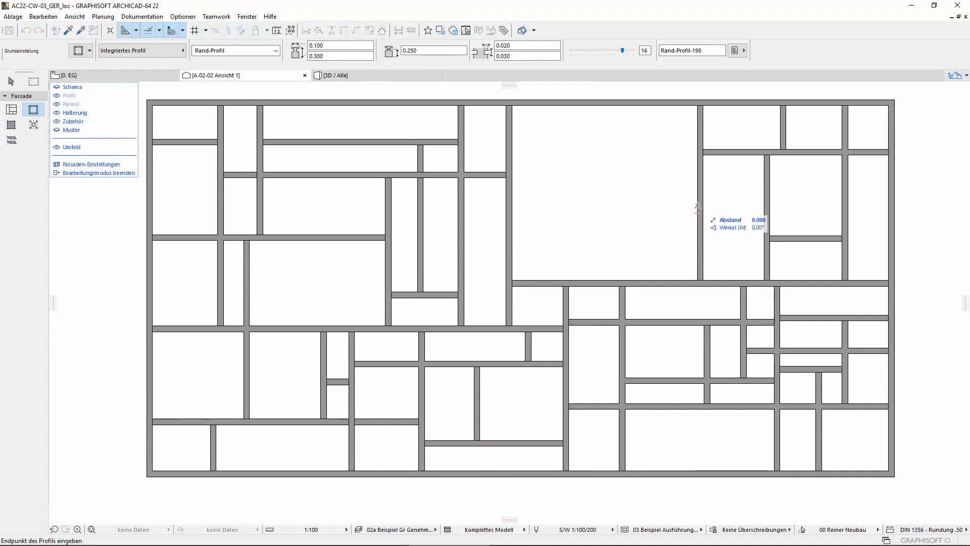
pyautogui.click(516, 202)
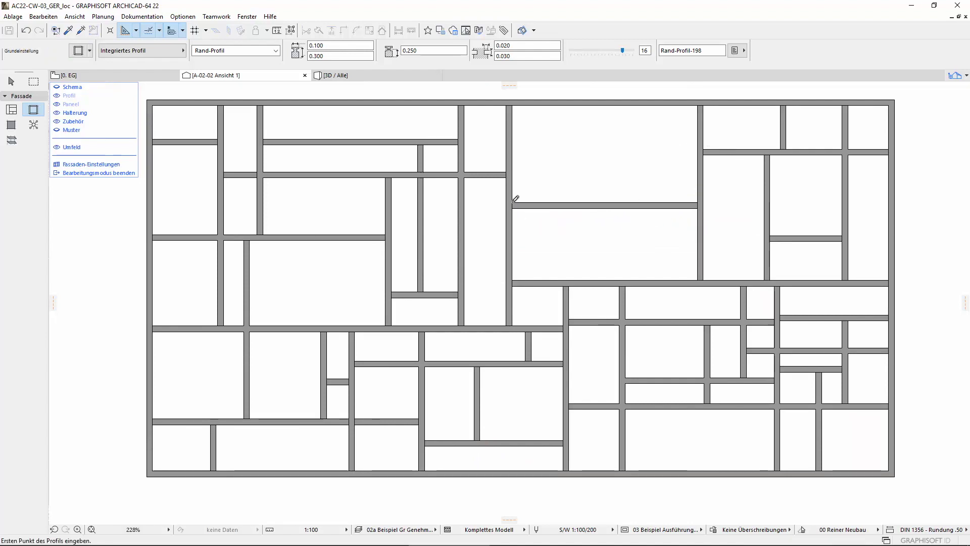
pyautogui.click(599, 204)
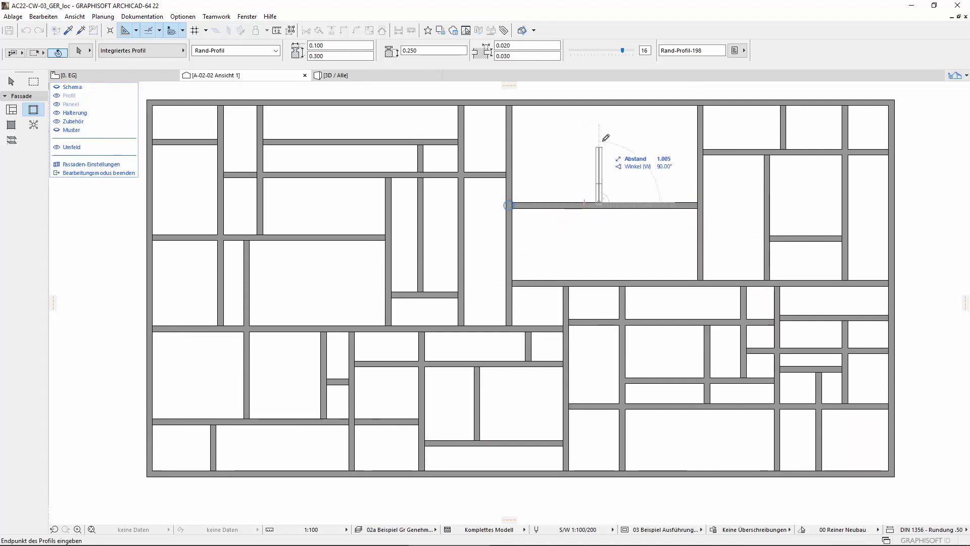
pyautogui.click(600, 107)
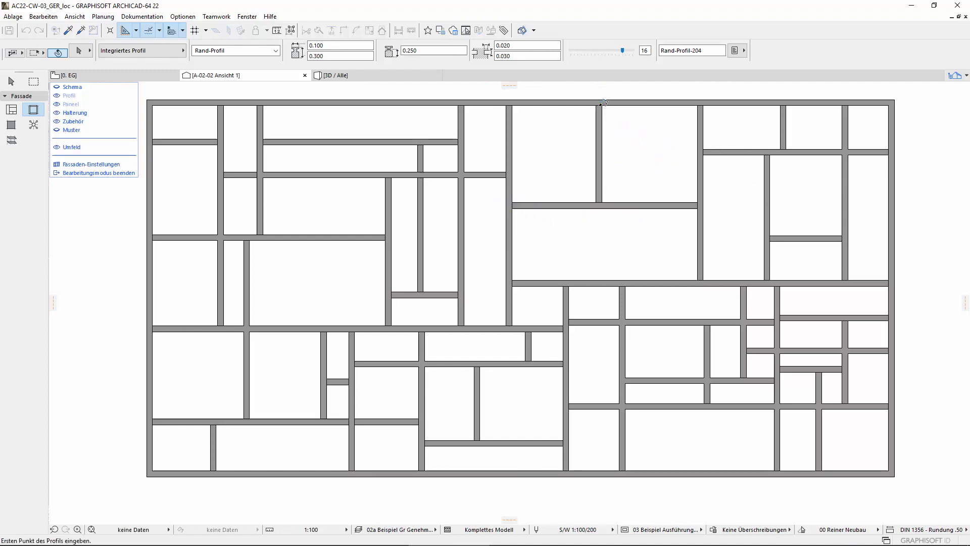
pyautogui.click(512, 139)
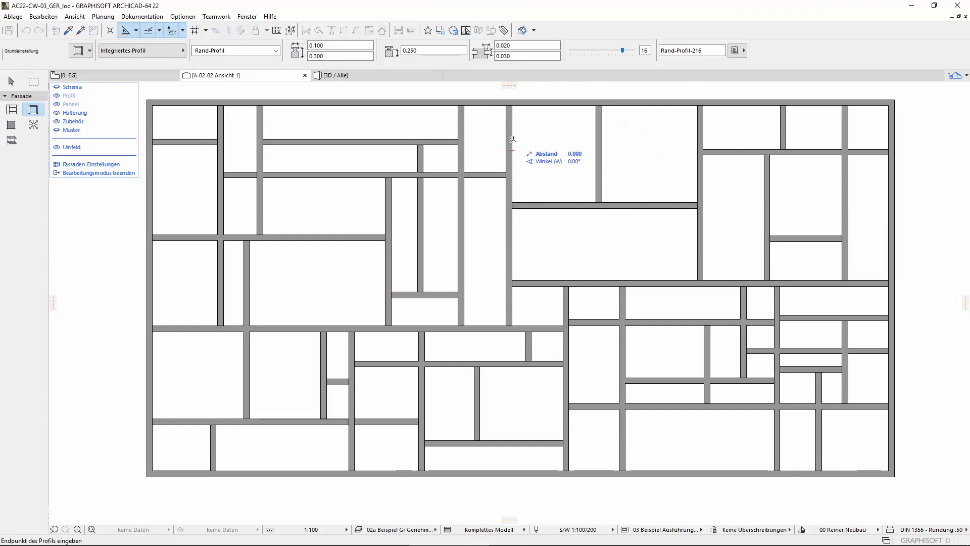
pyautogui.click(598, 137)
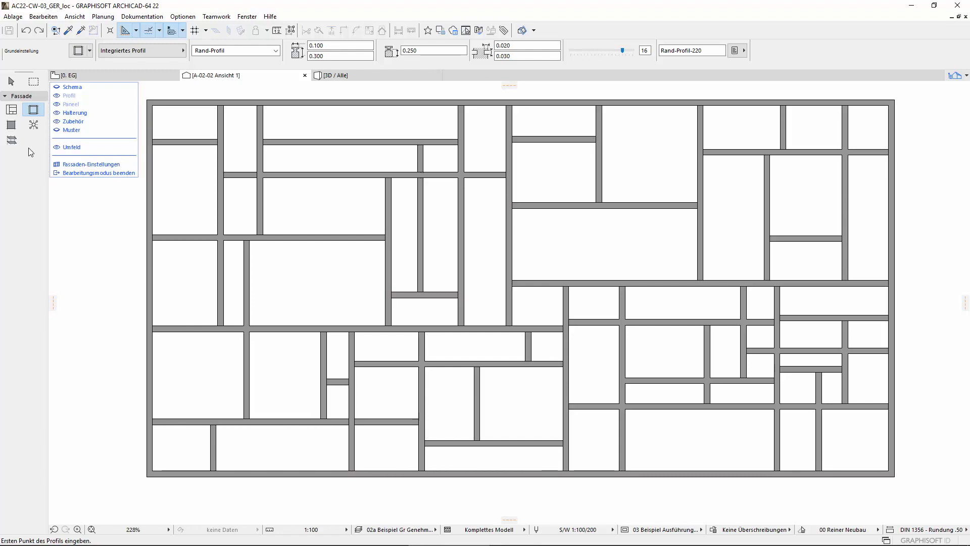
pyautogui.click(11, 125)
pyautogui.click(239, 51)
# Place dark Opak-Paneel panels in the upper-left, top, wide, tall narrow and lower-left cells
pyautogui.click(251, 77)
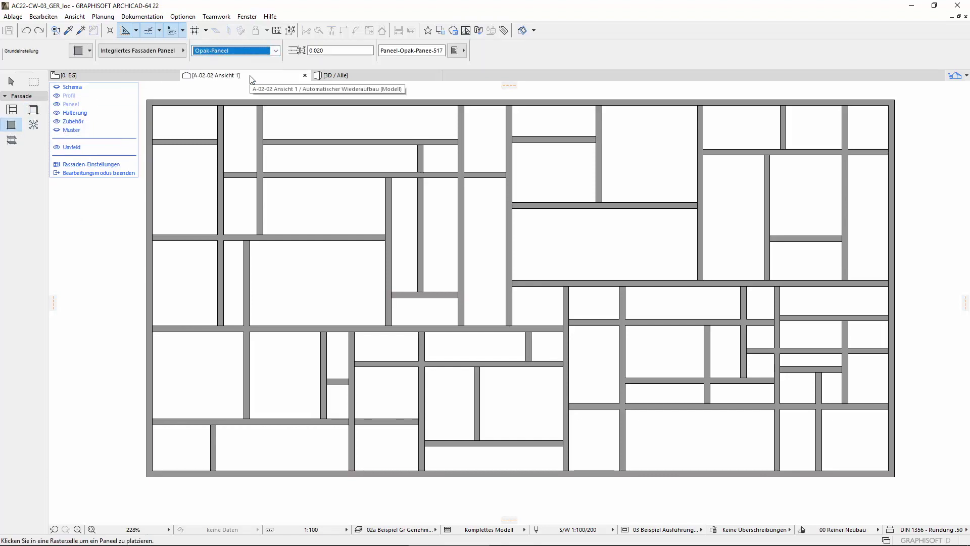
pyautogui.click(186, 176)
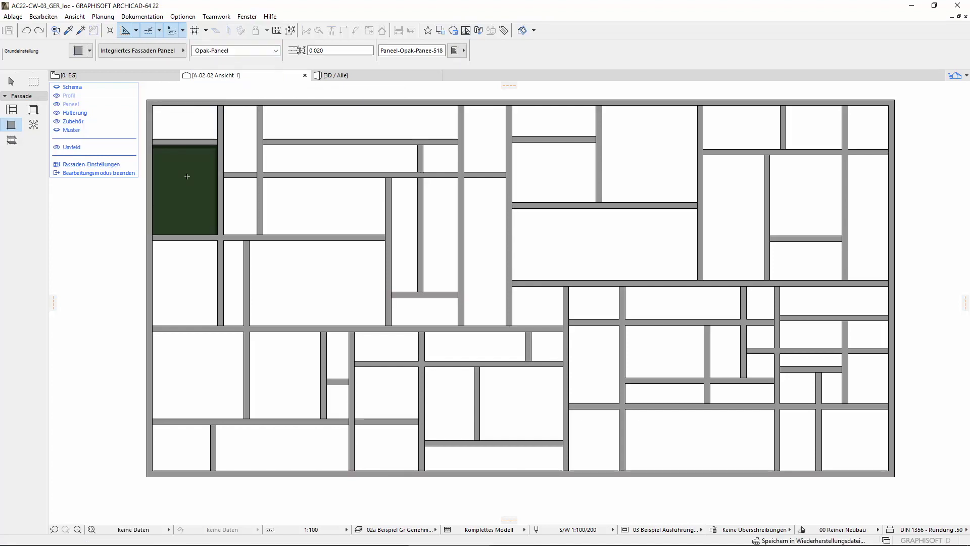
pyautogui.click(298, 123)
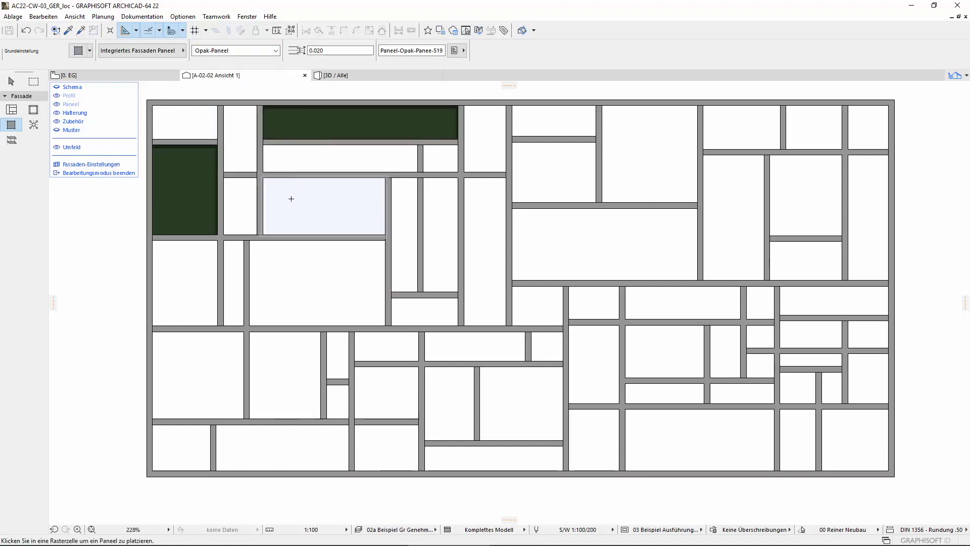
pyautogui.click(293, 201)
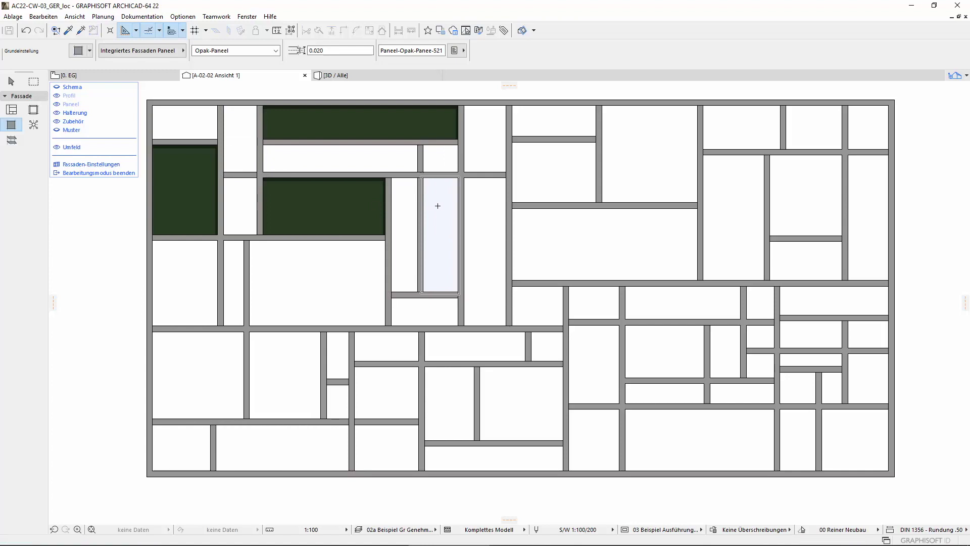
pyautogui.click(437, 206)
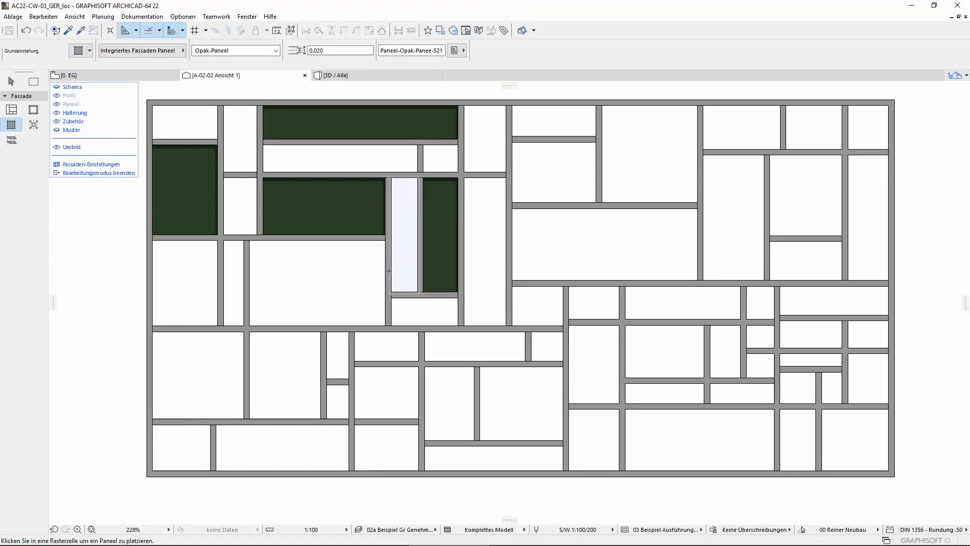
pyautogui.click(198, 365)
# Fill five more central cells with Opak-Paneel and the bottom-right cell with a light panel
pyautogui.click(389, 347)
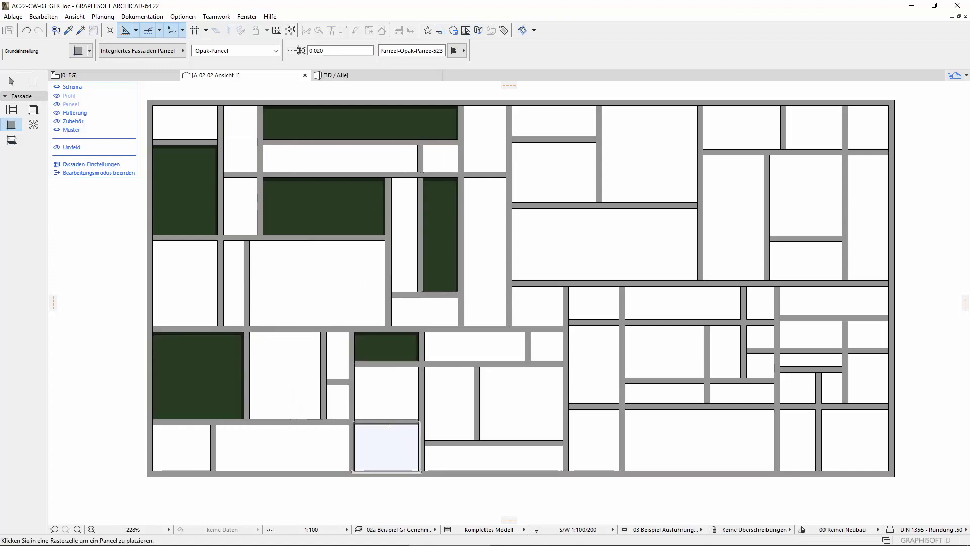
pyautogui.click(387, 438)
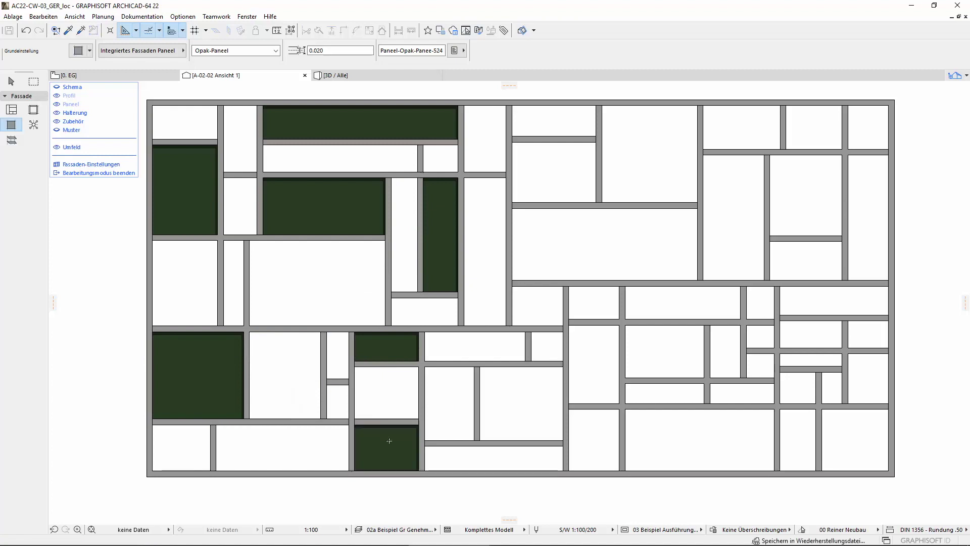
pyautogui.click(507, 410)
pyautogui.click(536, 294)
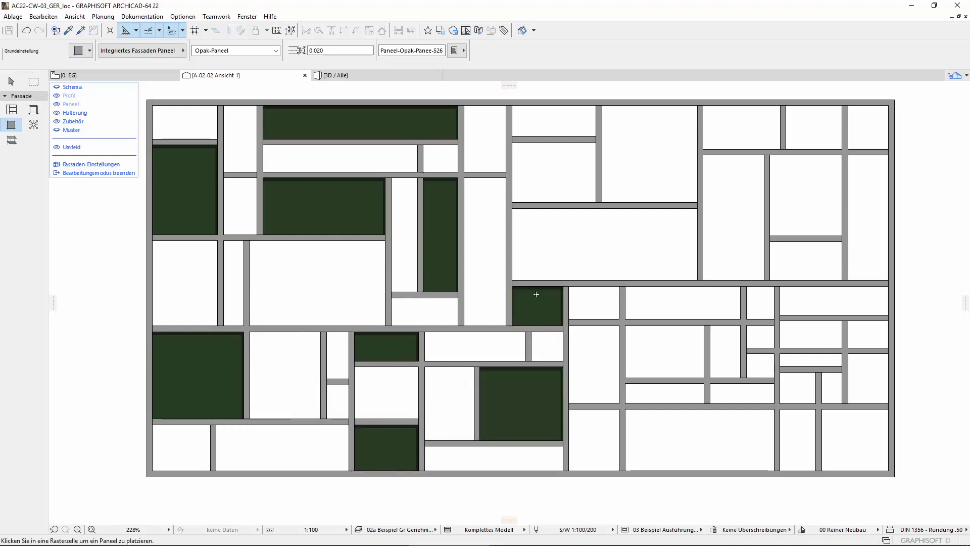
pyautogui.click(546, 180)
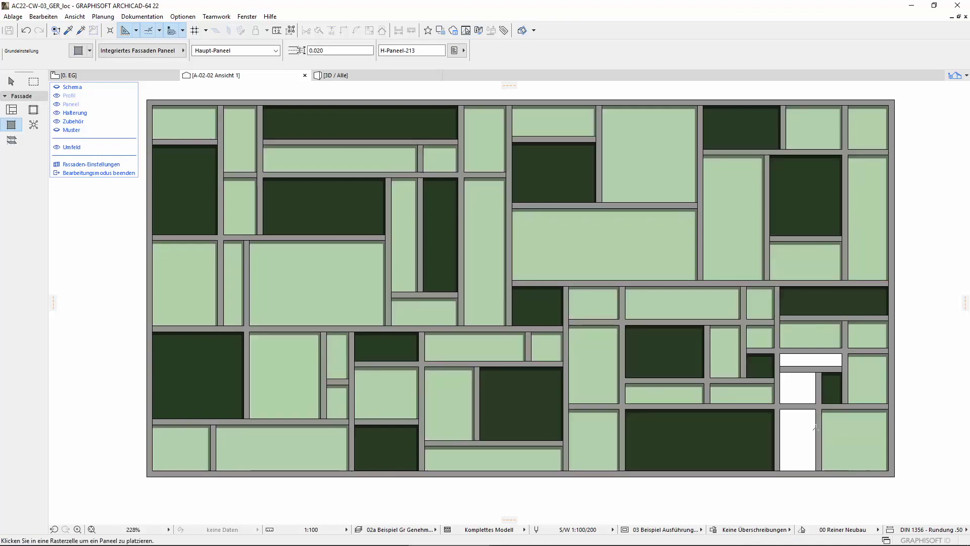
pyautogui.click(809, 432)
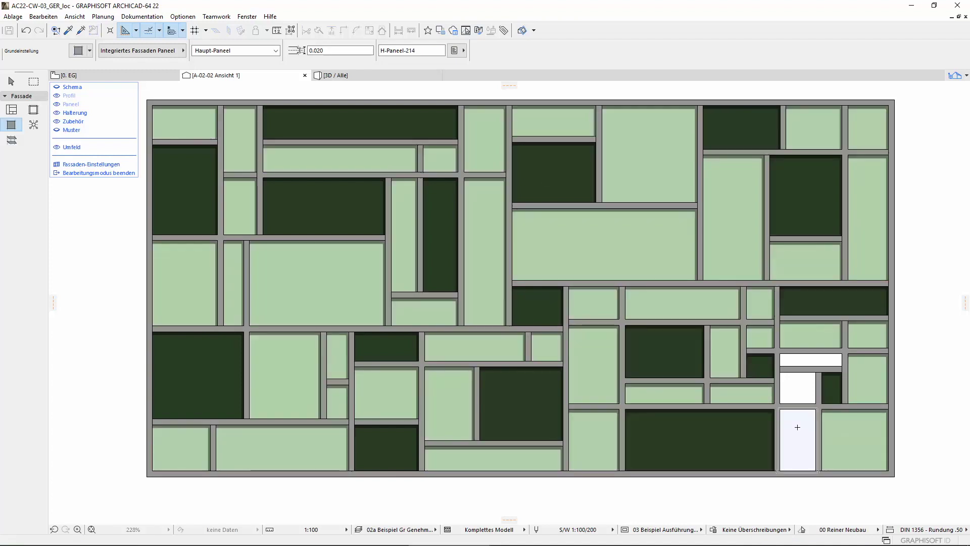
# Fill the last empty cell with a light green panel, exit edit mode, and view the wall in 3D
pyautogui.click(794, 391)
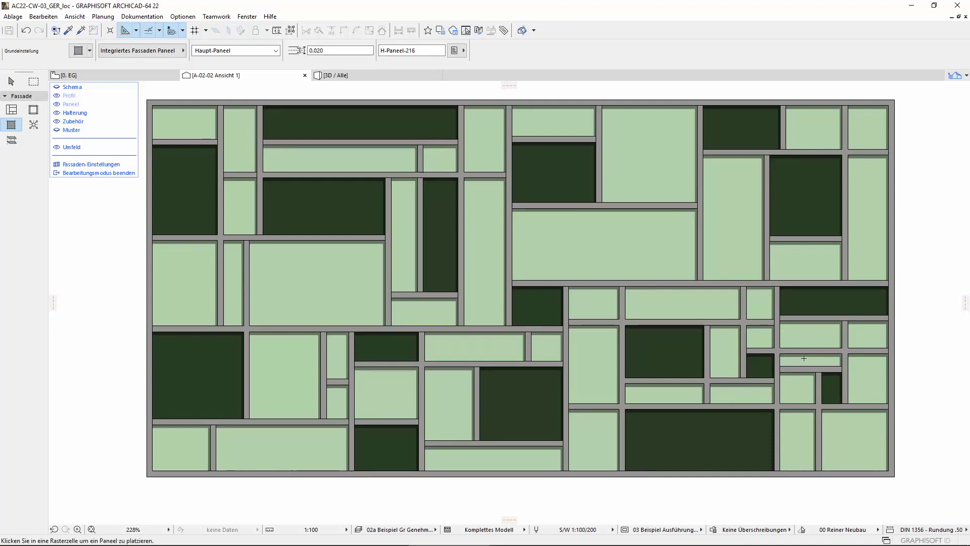
pyautogui.click(97, 173)
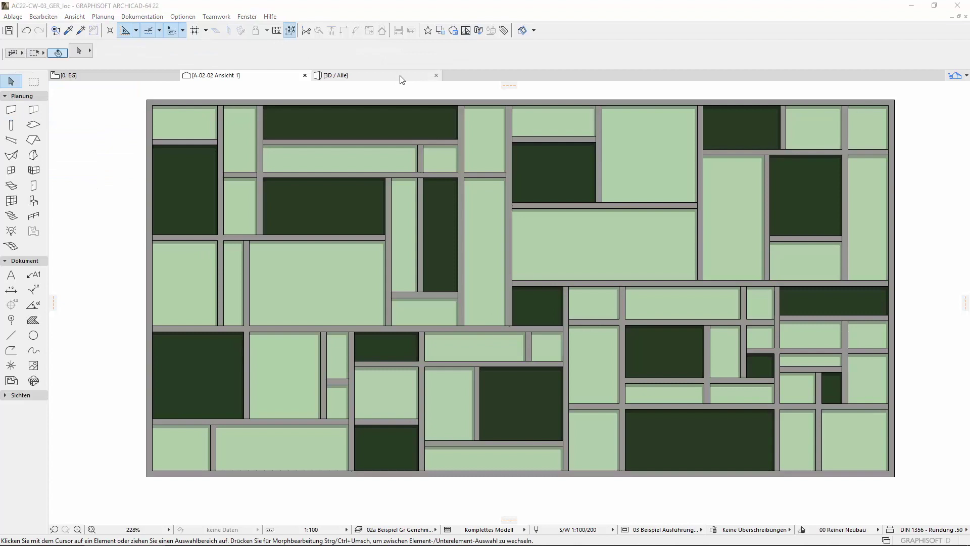
pyautogui.click(401, 79)
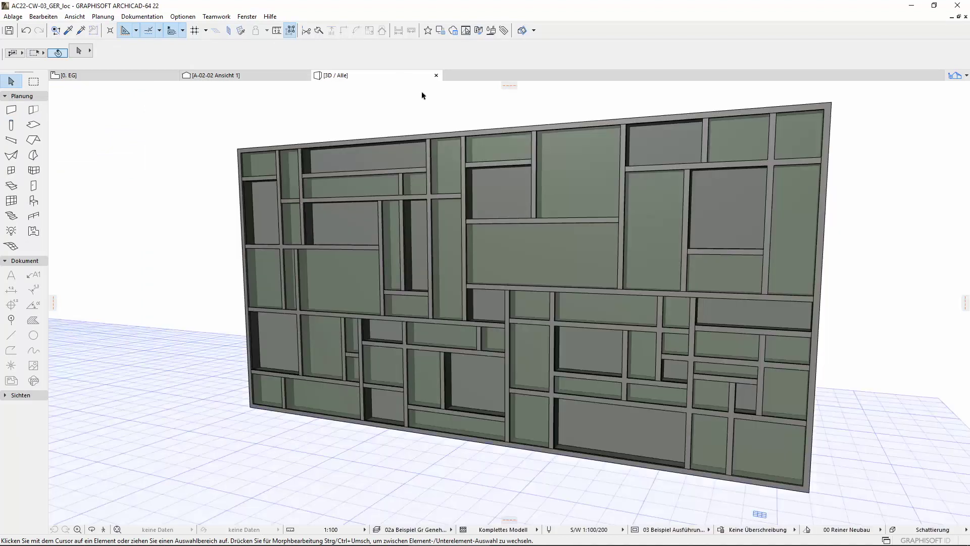